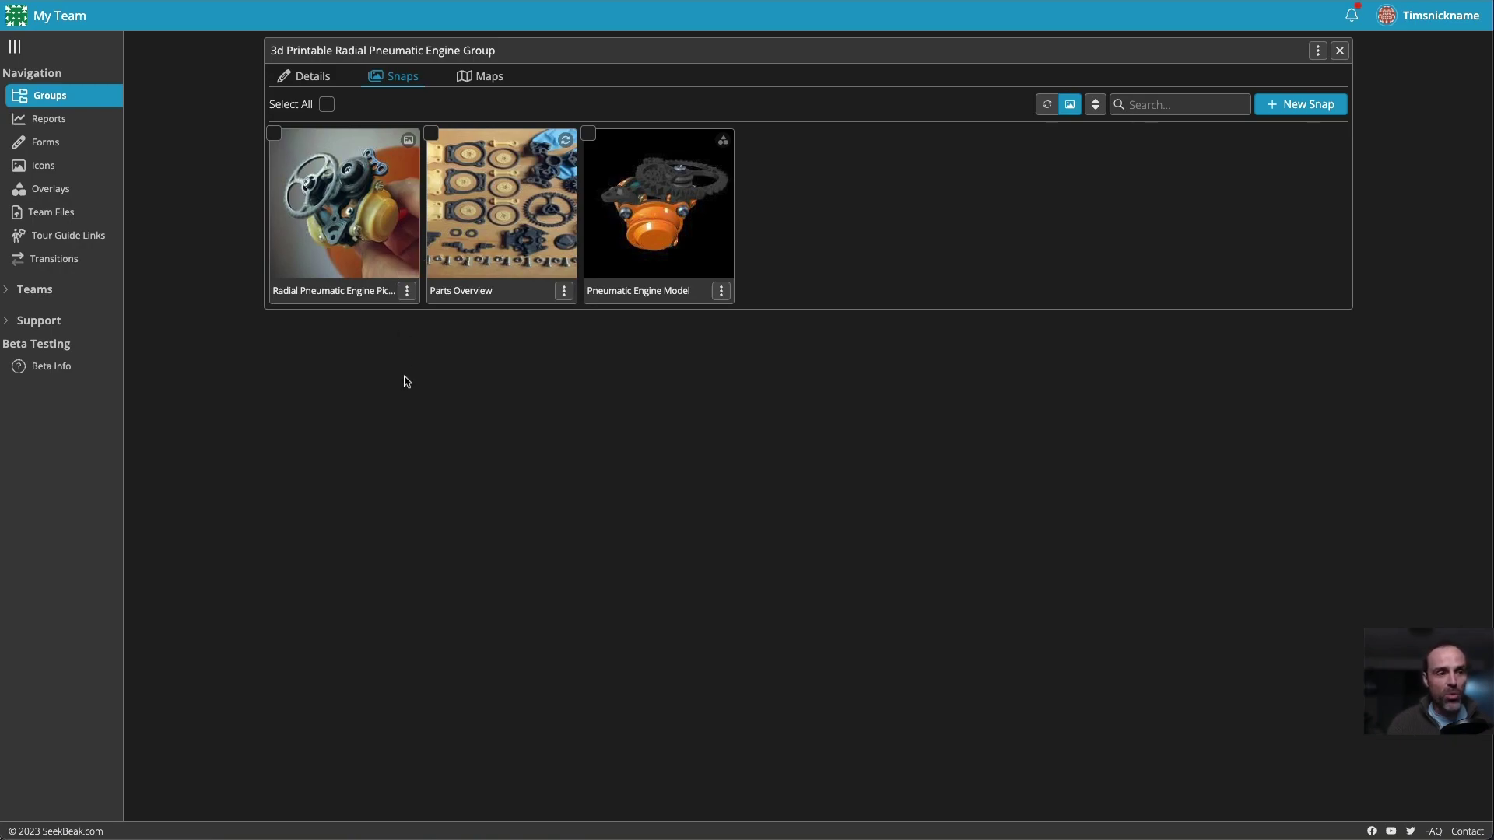
Show the engine group's maps, previewing the 3D Model and Flat Image types without adding one.
{"action": "left_click", "coordinate": [480, 83]}
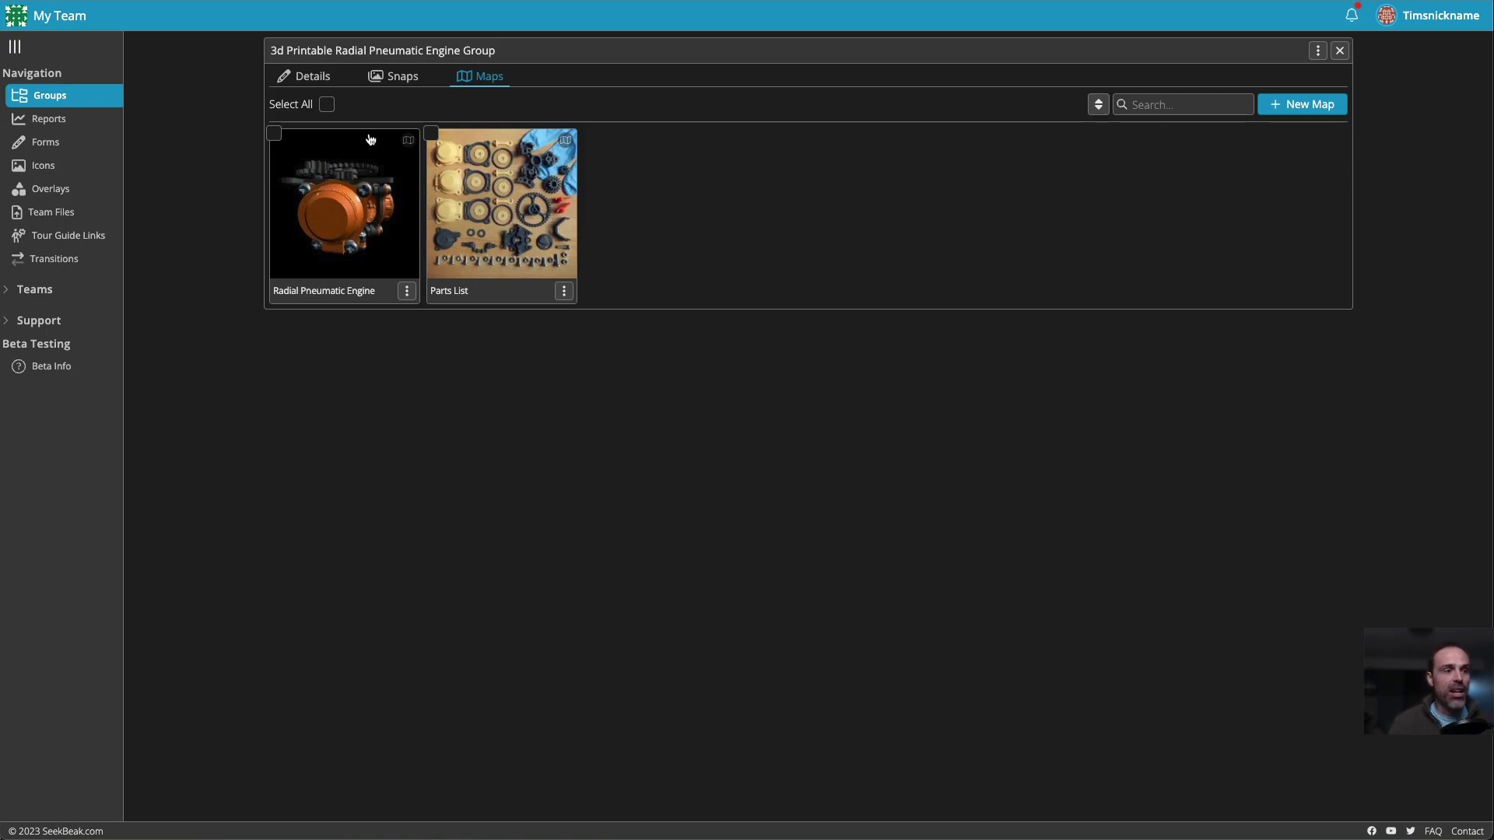
{"action": "left_click", "coordinate": [1299, 104]}
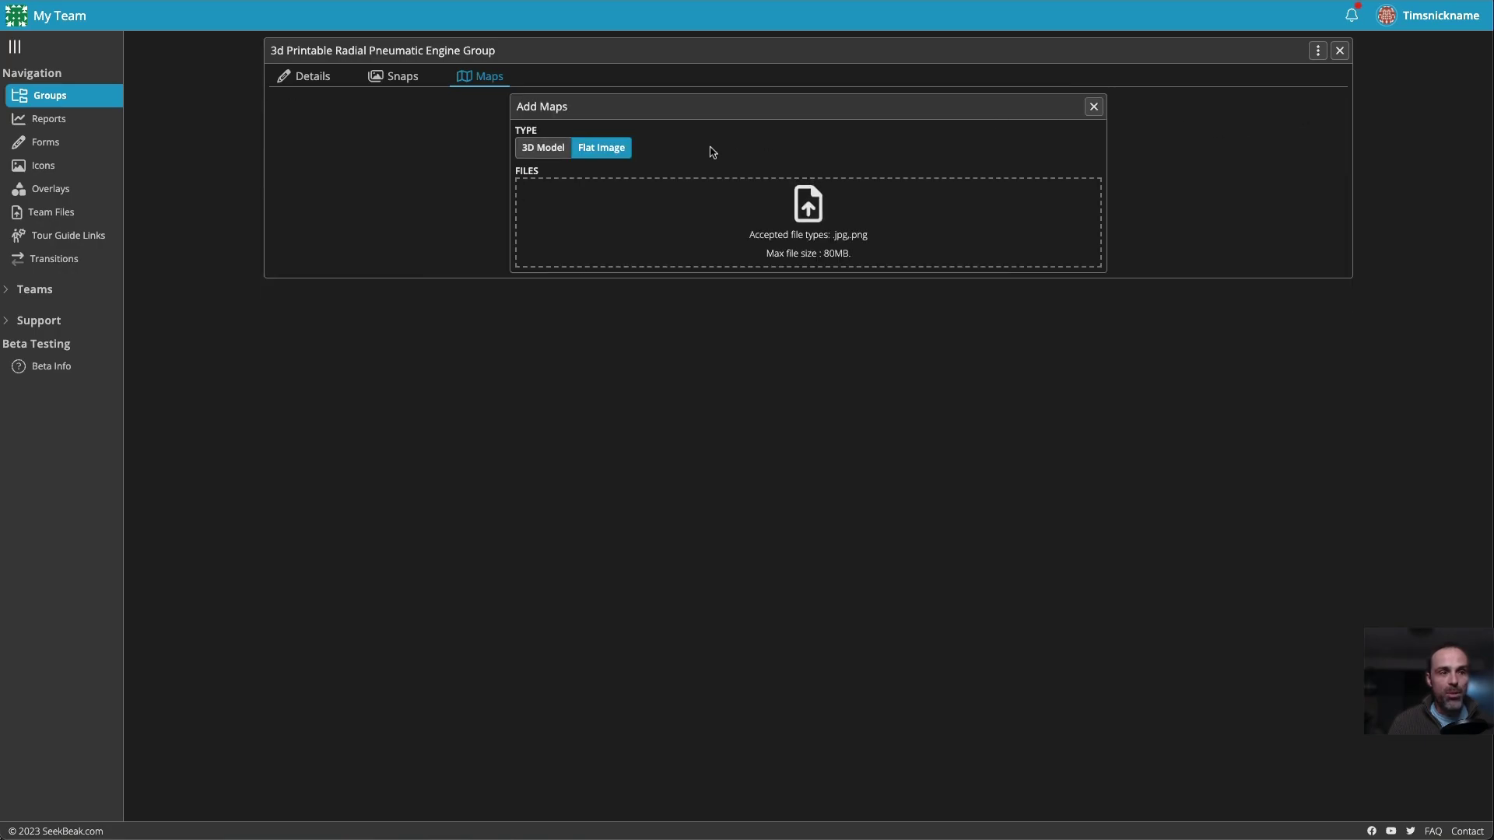
{"action": "left_click", "coordinate": [545, 148]}
{"action": "left_click", "coordinate": [601, 148]}
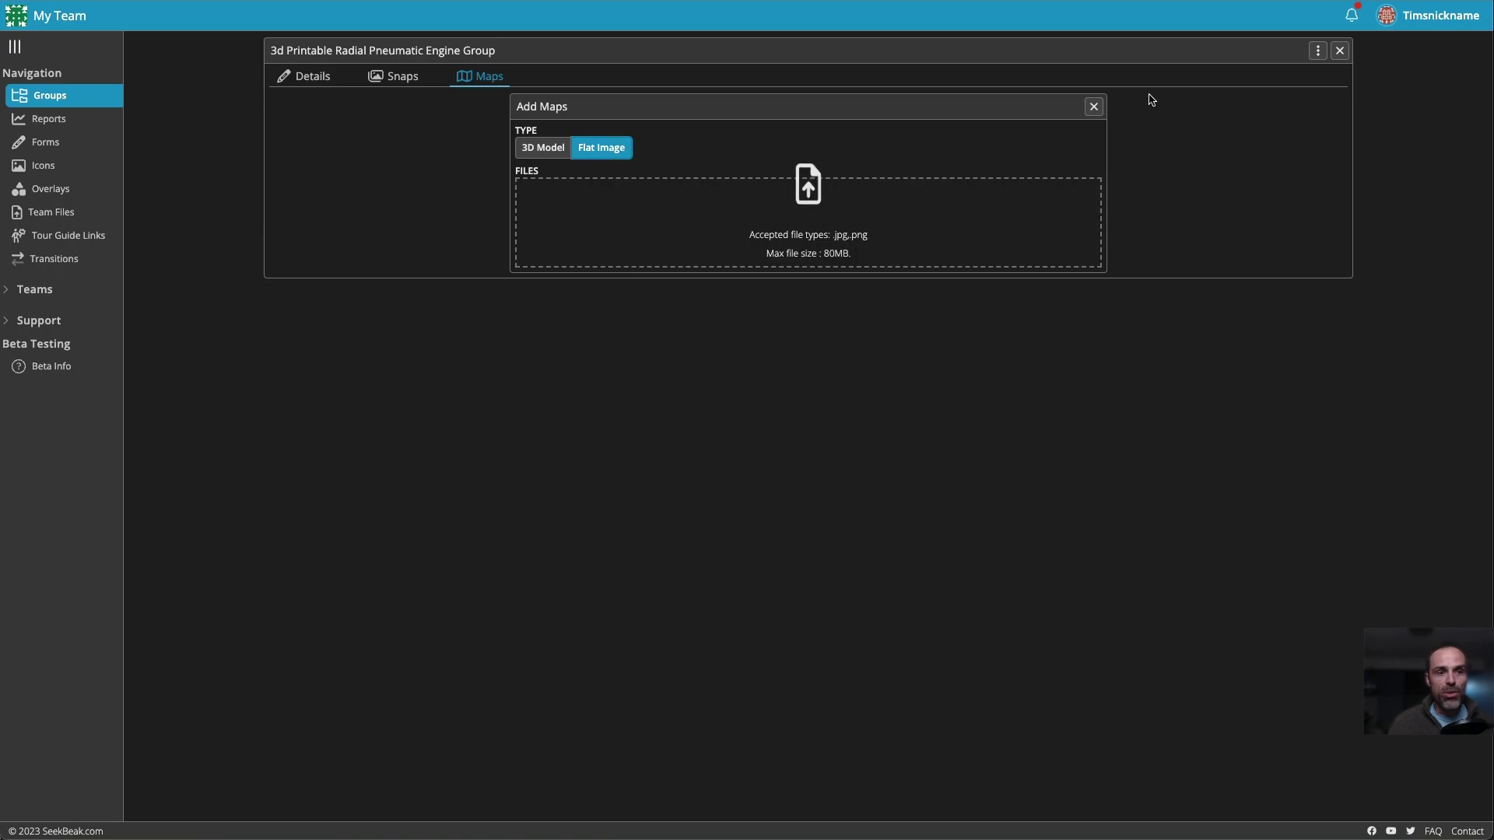
{"action": "left_click", "coordinate": [1095, 107]}
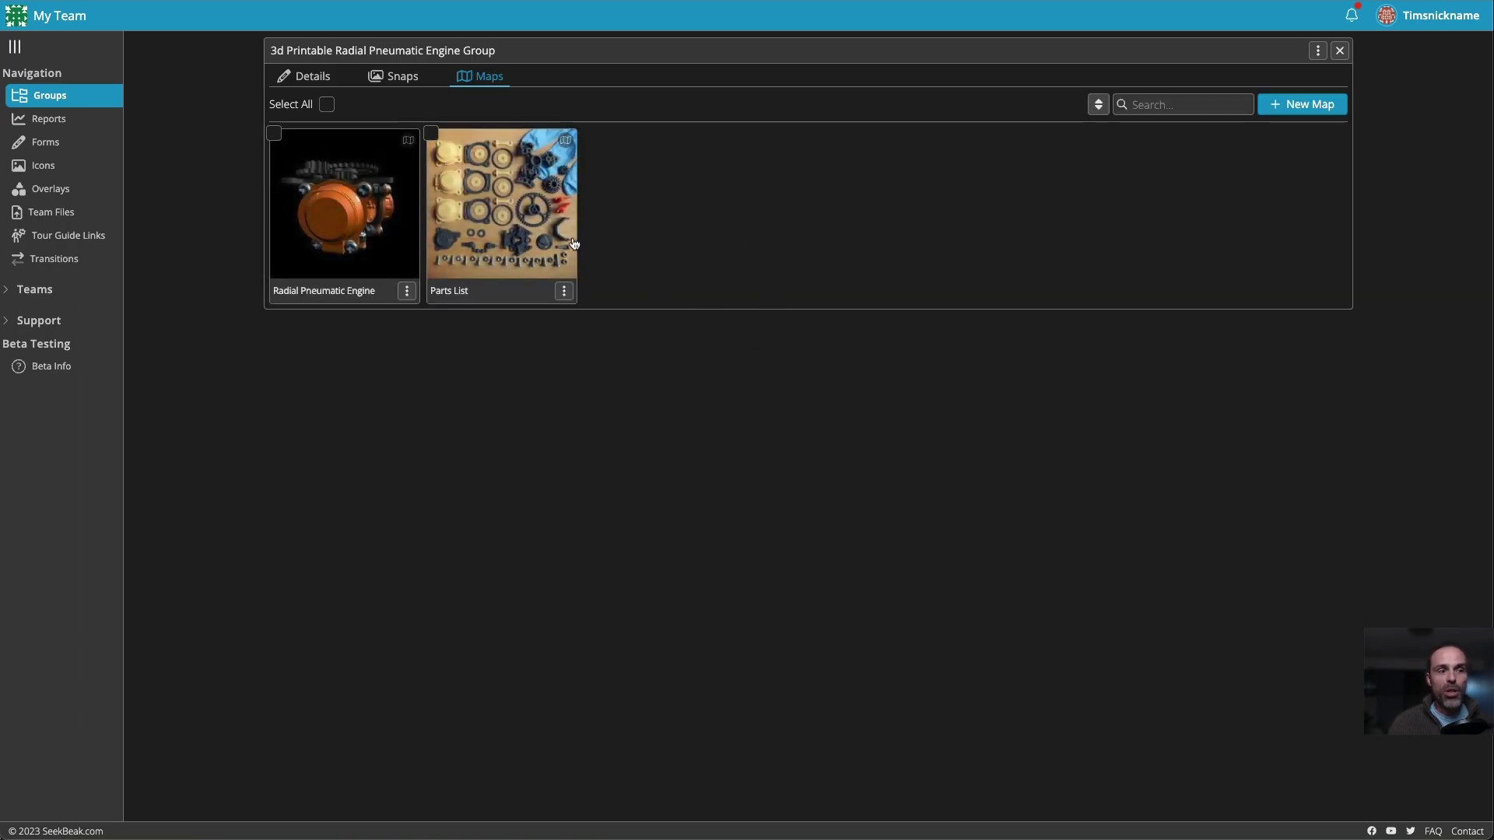
Open the Parts List map in edit mode and inspect the big gear hotspot's properties.
{"action": "left_click", "coordinate": [494, 196]}
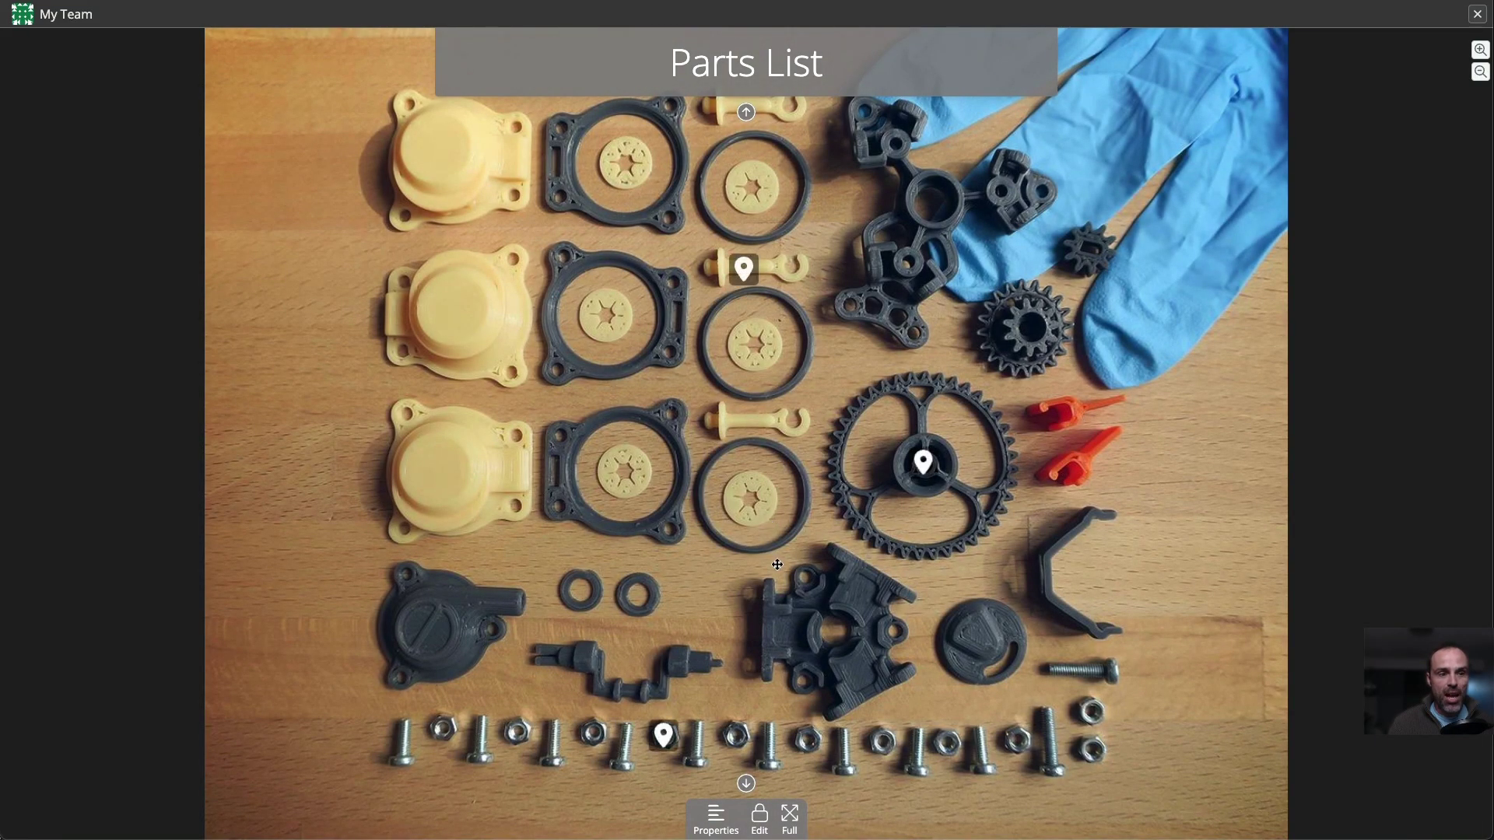
{"action": "left_click_drag", "start_coordinate": [591, 475], "coordinate": [545, 476]}
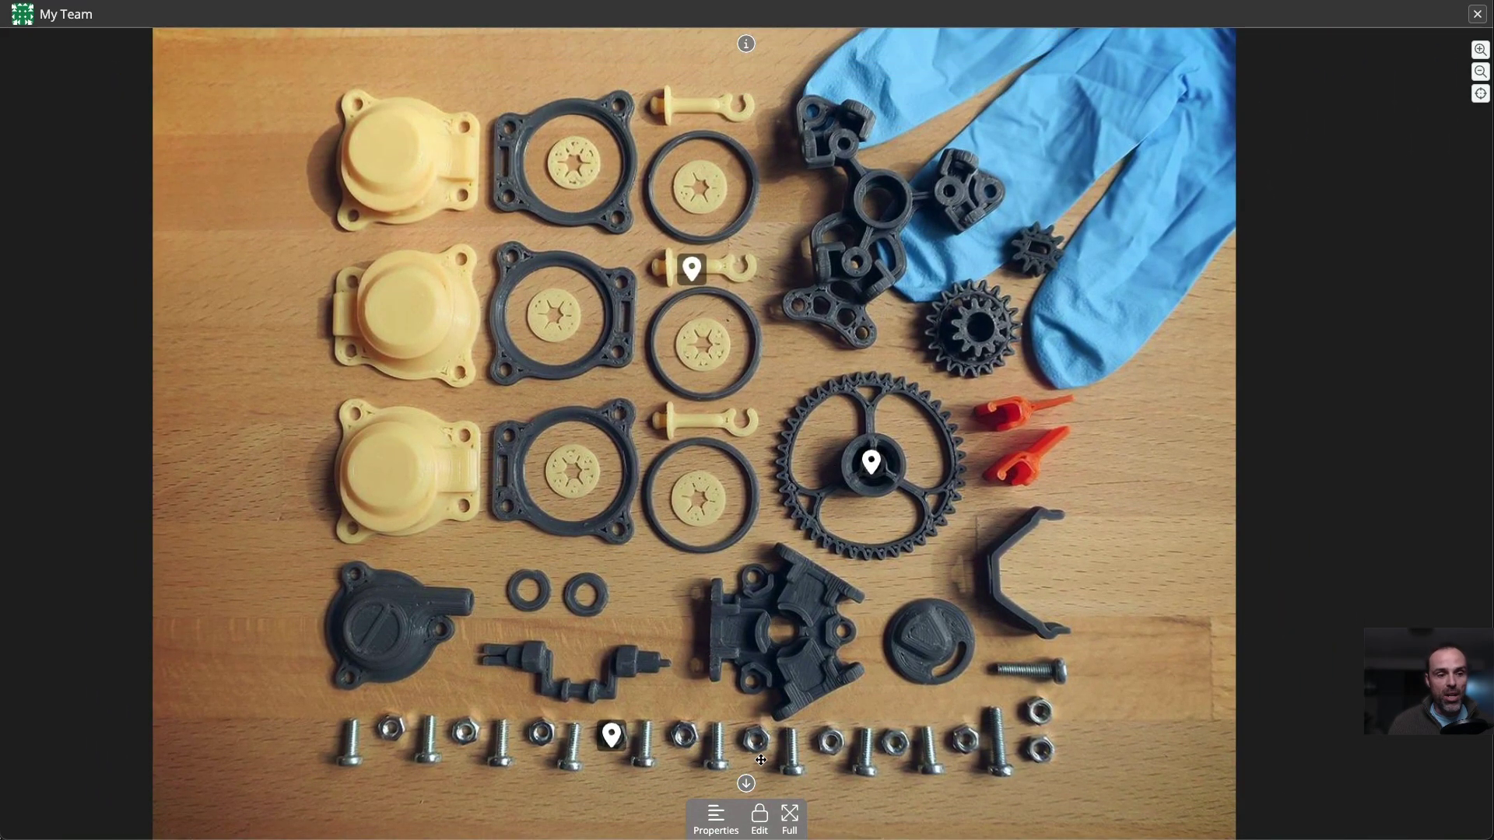
{"action": "left_click", "coordinate": [761, 819]}
{"action": "left_click", "coordinate": [871, 463]}
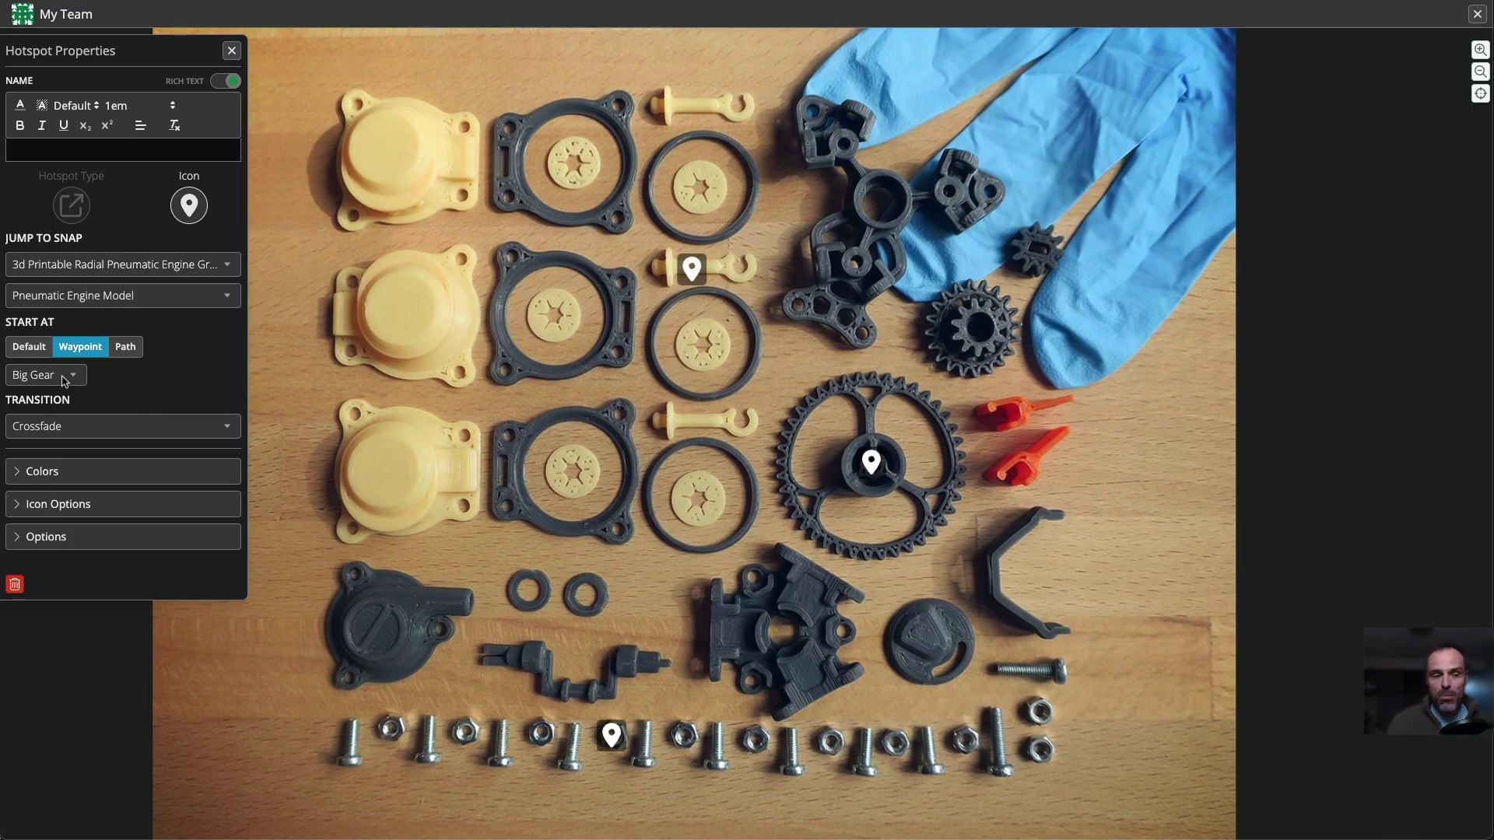
{"action": "left_click", "coordinate": [231, 50]}
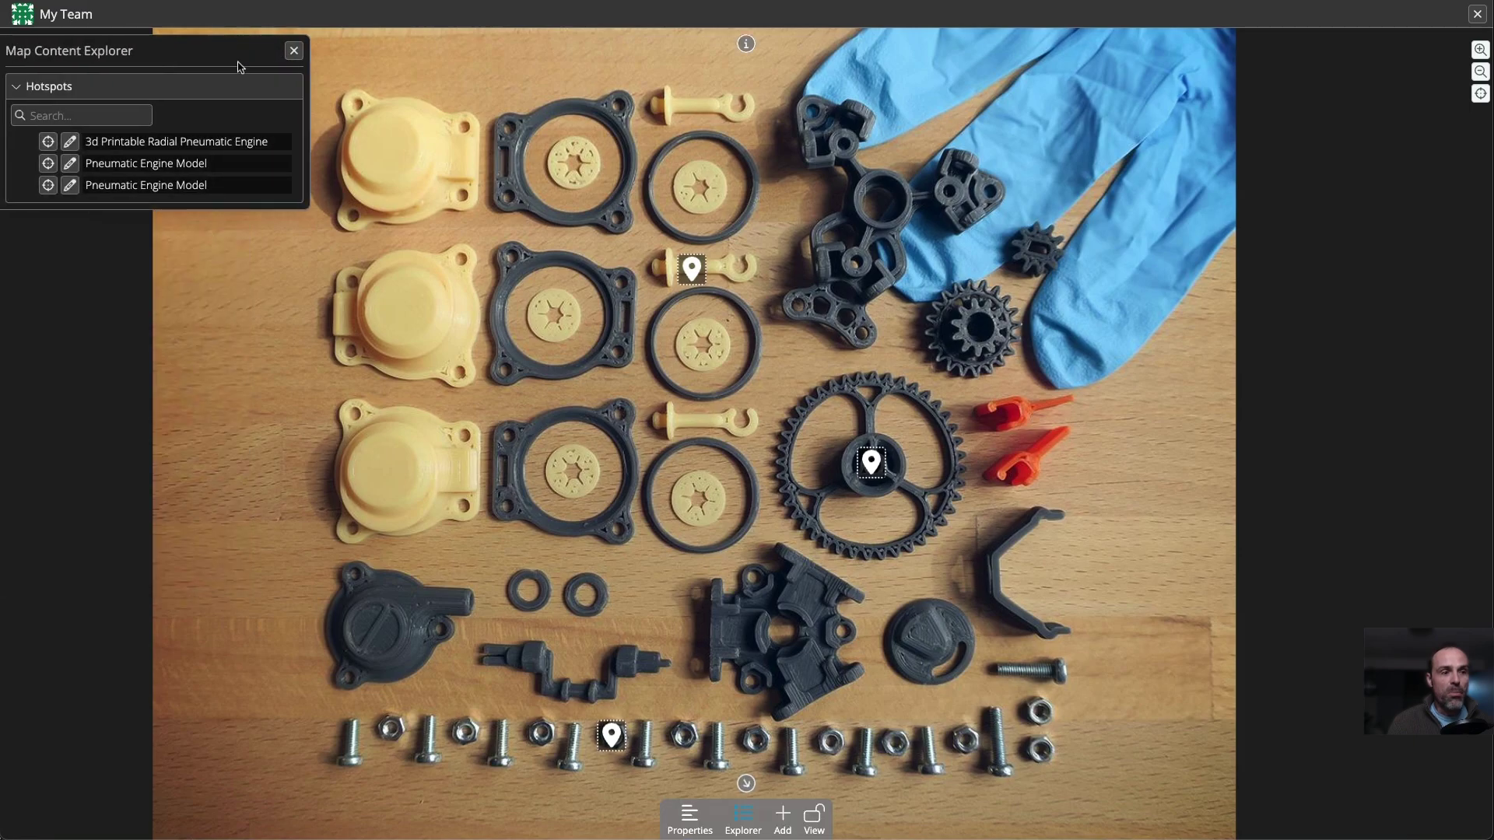
Inspect the clamp piece hotspot's properties, then close the Parts List map editor.
{"action": "left_click", "coordinate": [695, 269]}
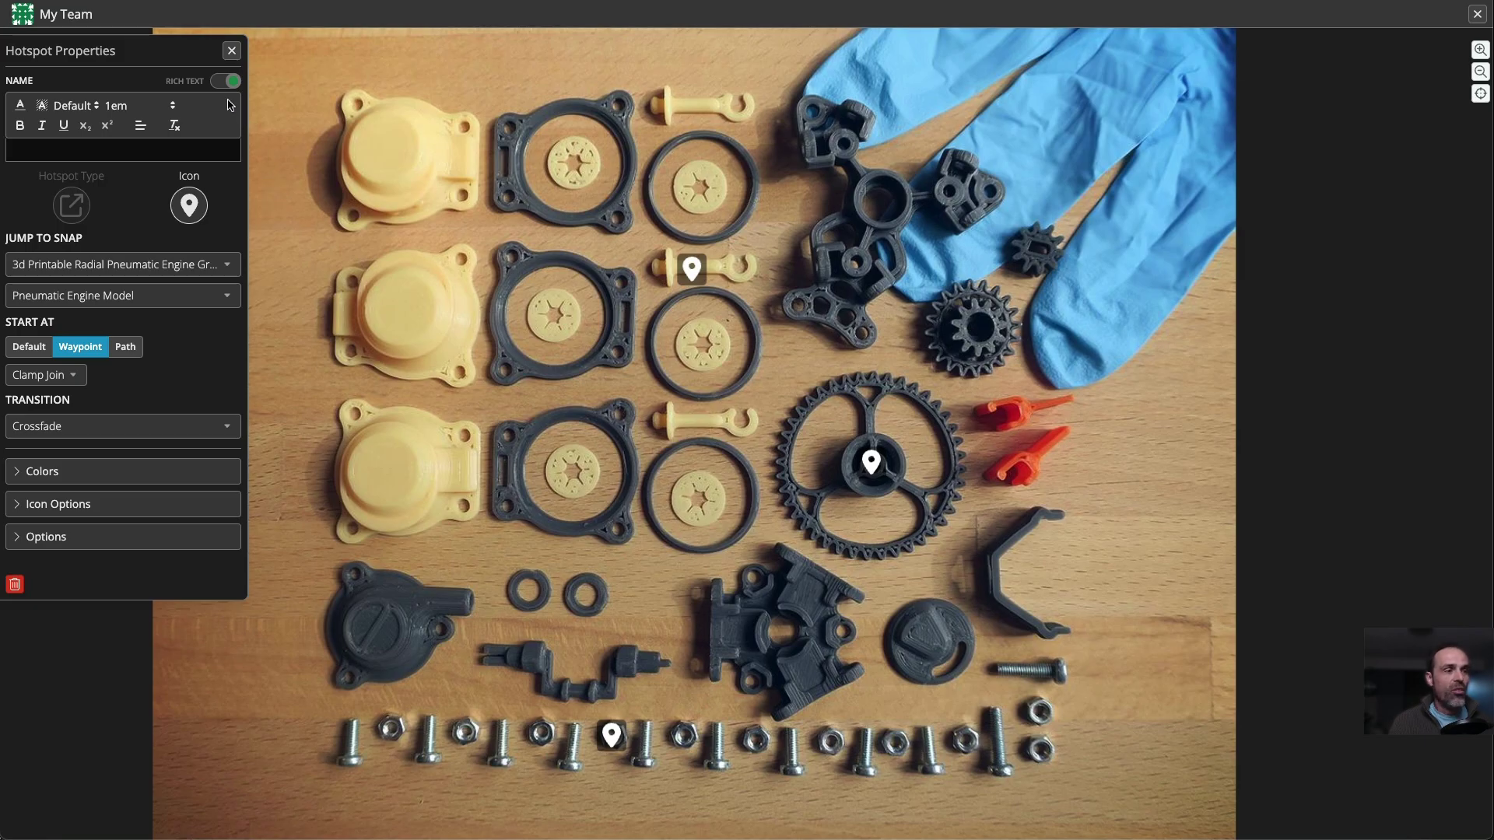
{"action": "left_click", "coordinate": [231, 52]}
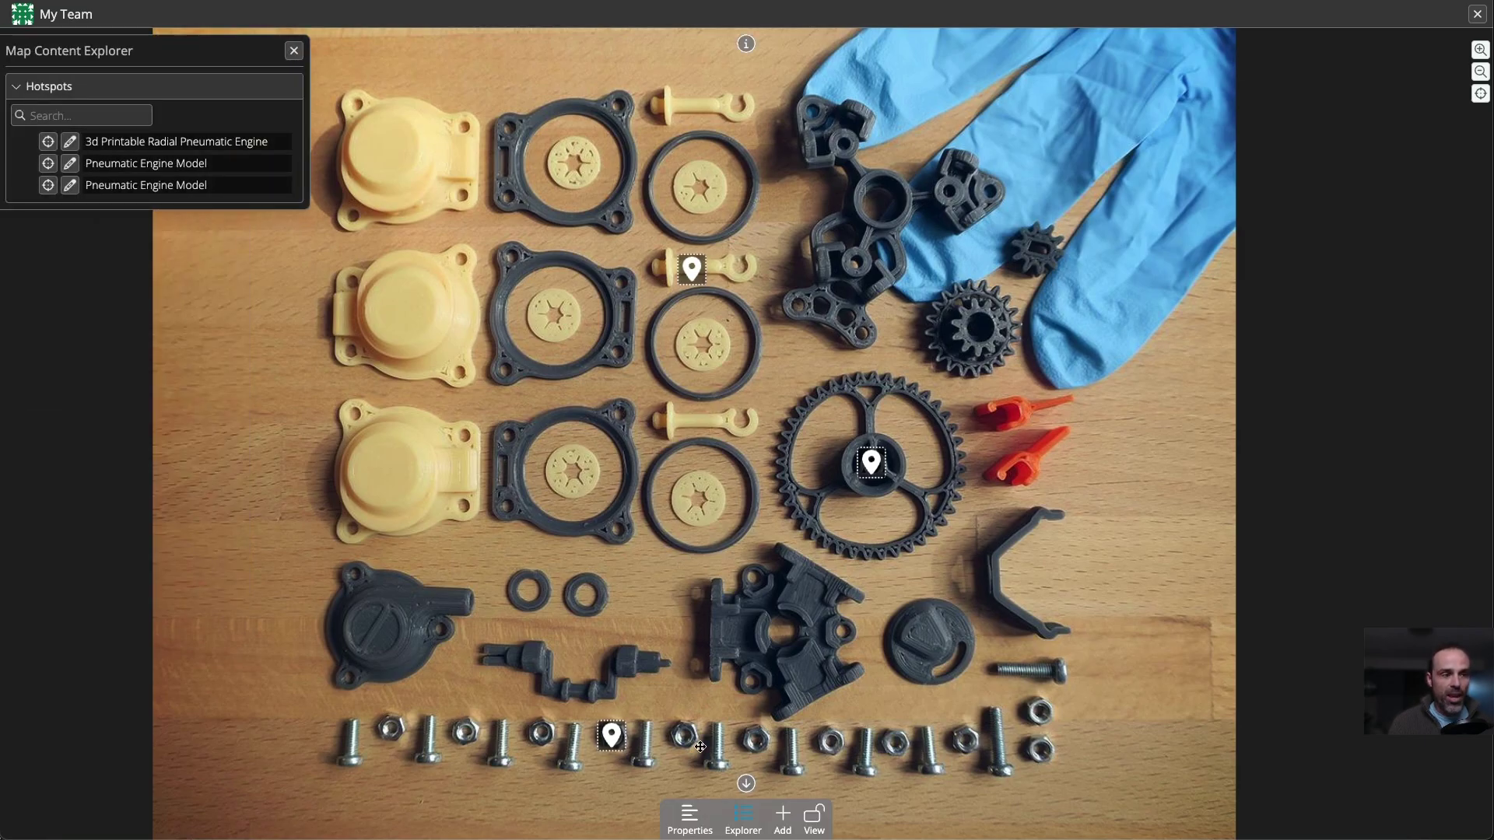
{"action": "left_click", "coordinate": [1477, 13]}
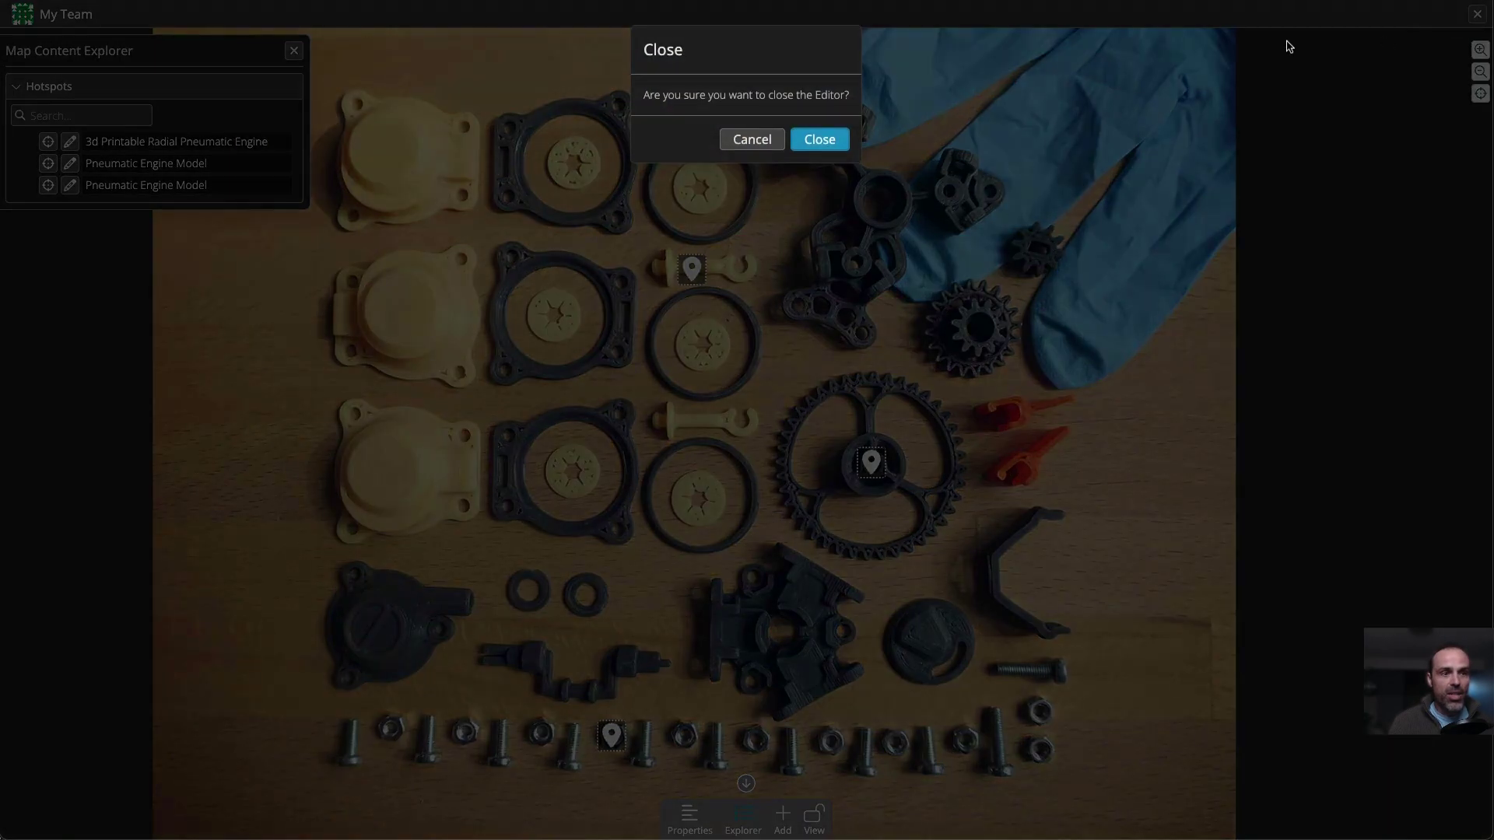
{"action": "left_click", "coordinate": [837, 147]}
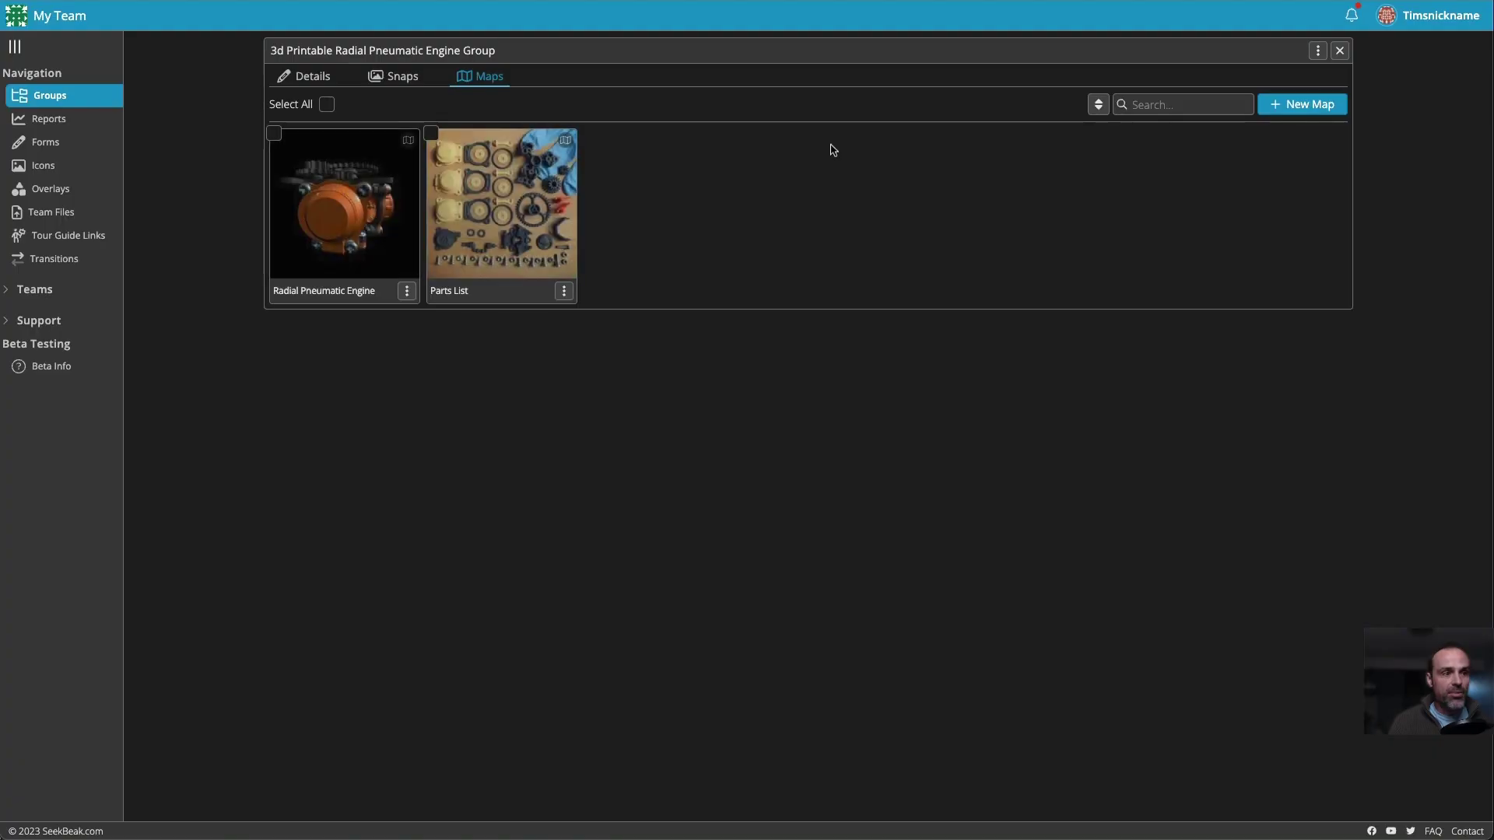
Open the Pneumatic Engine Model snap and preview it alongside the Parts List map.
{"action": "left_click", "coordinate": [396, 81]}
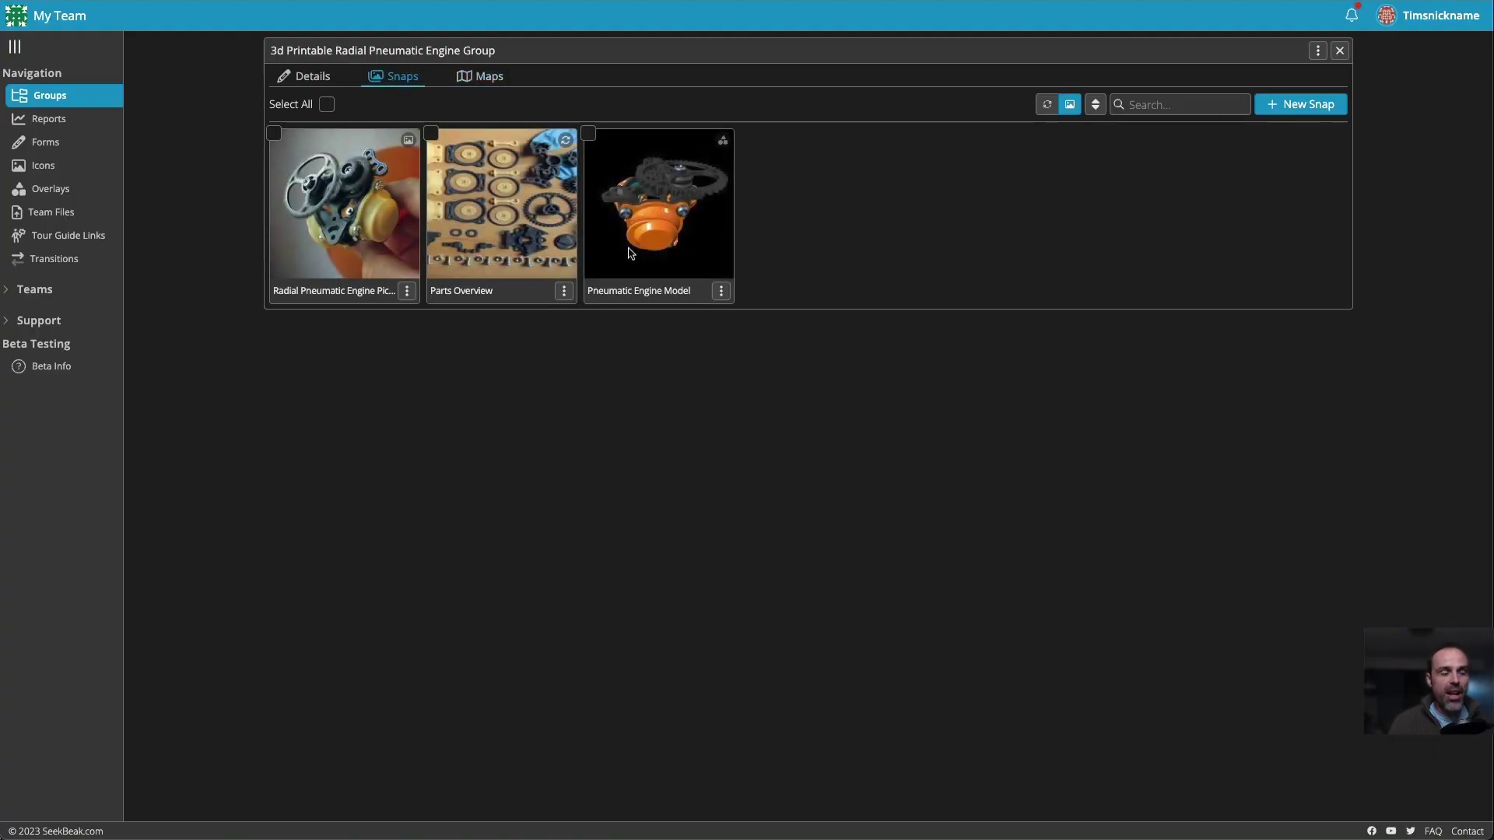
{"action": "left_click", "coordinate": [646, 217]}
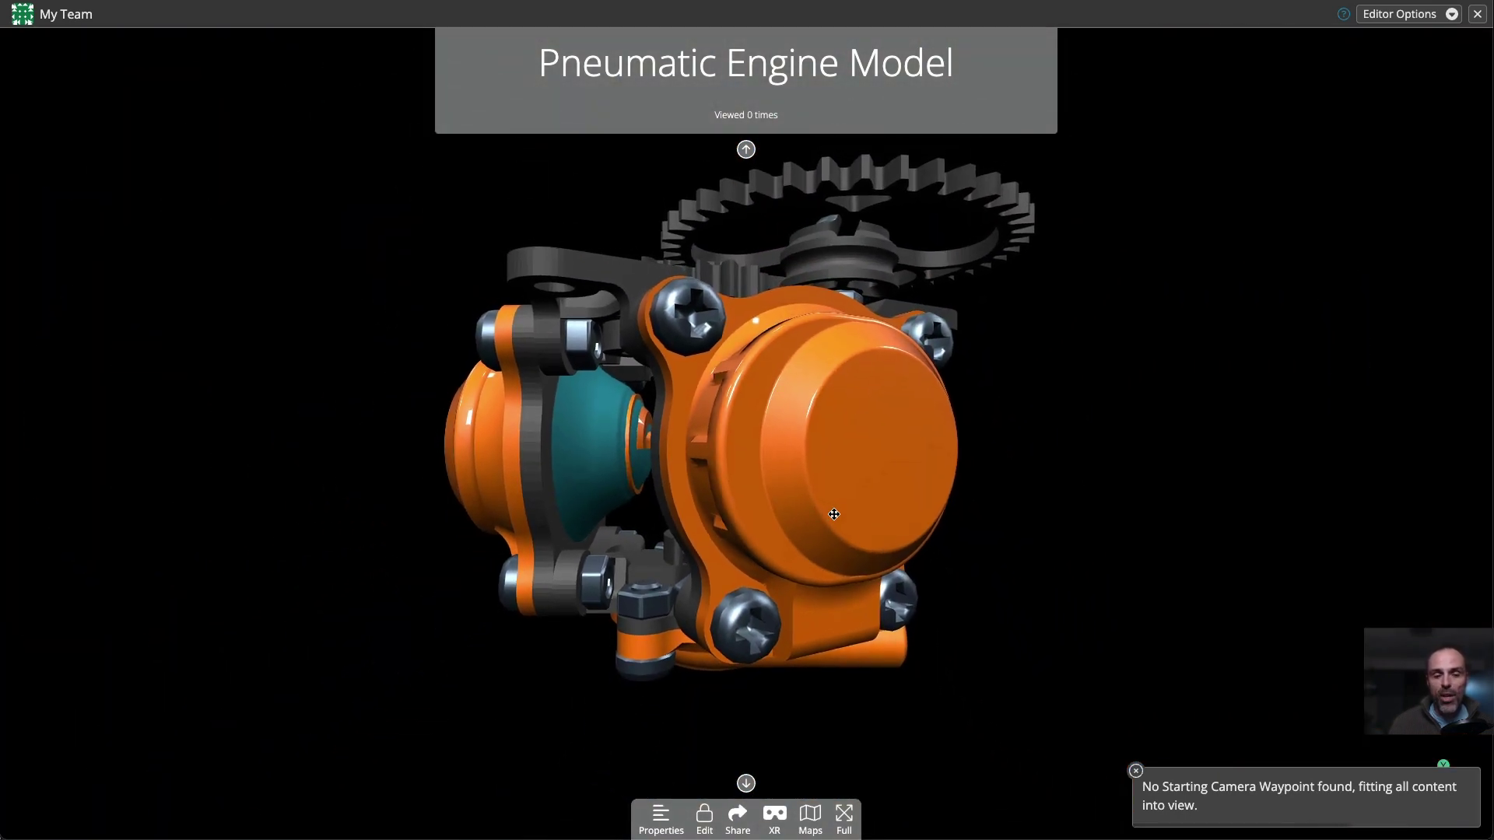
{"action": "left_click_drag", "start_coordinate": [1017, 427], "coordinate": [873, 720]}
{"action": "left_click", "coordinate": [810, 815]}
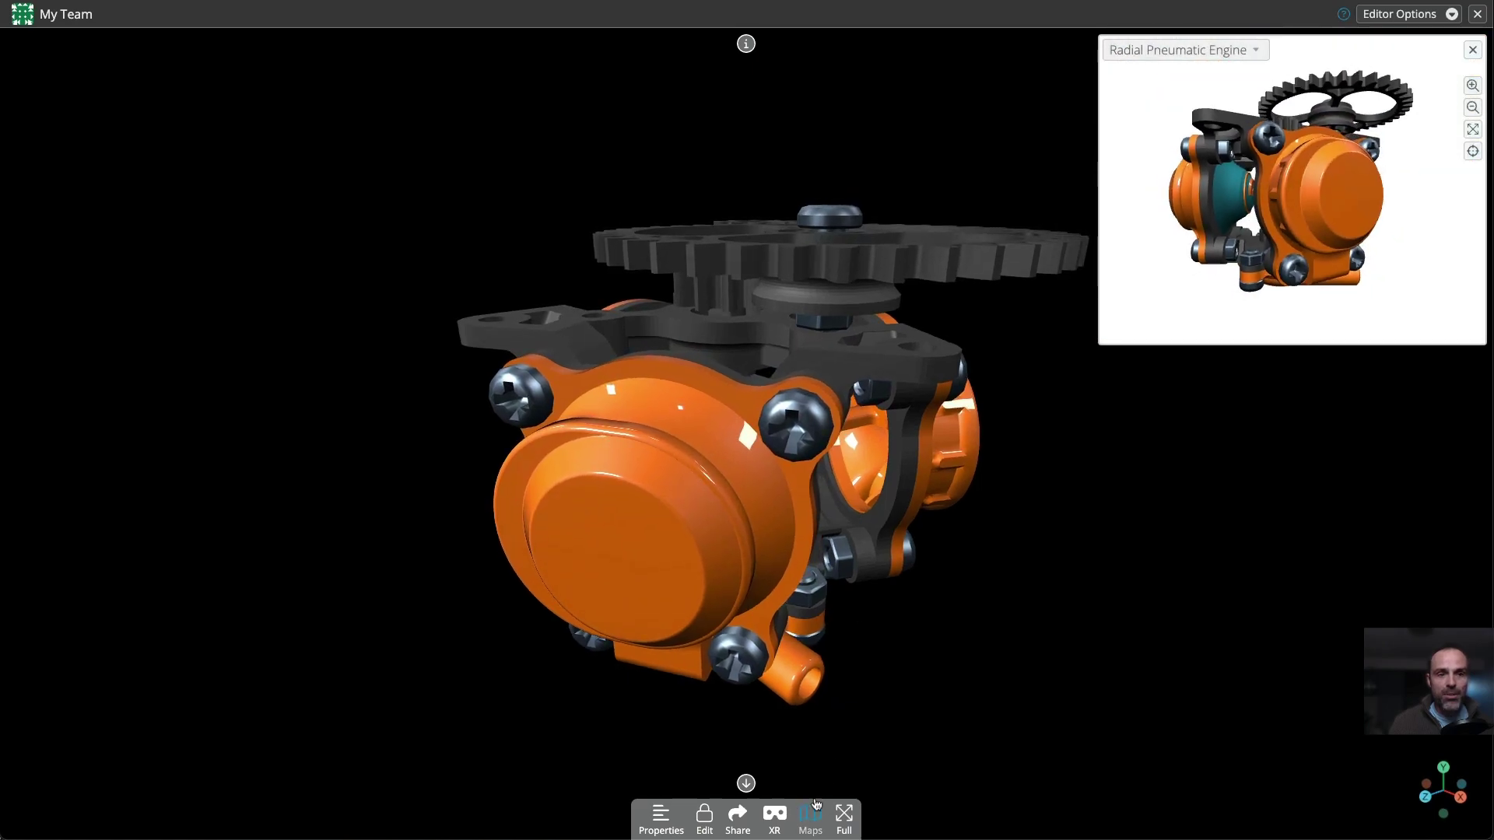
{"action": "left_click_drag", "start_coordinate": [1264, 159], "coordinate": [1217, 194]}
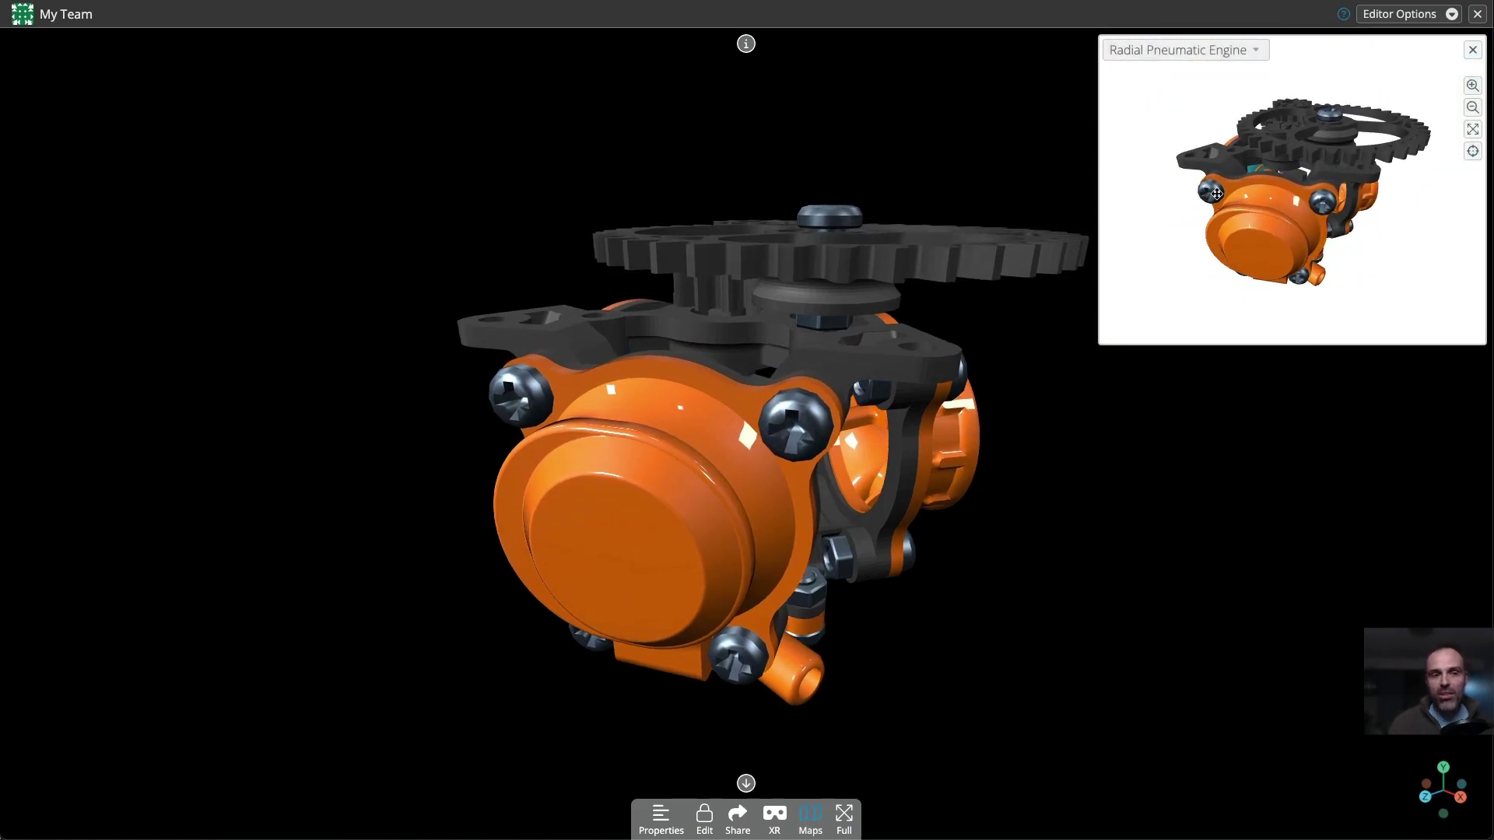
{"action": "left_click", "coordinate": [1179, 50]}
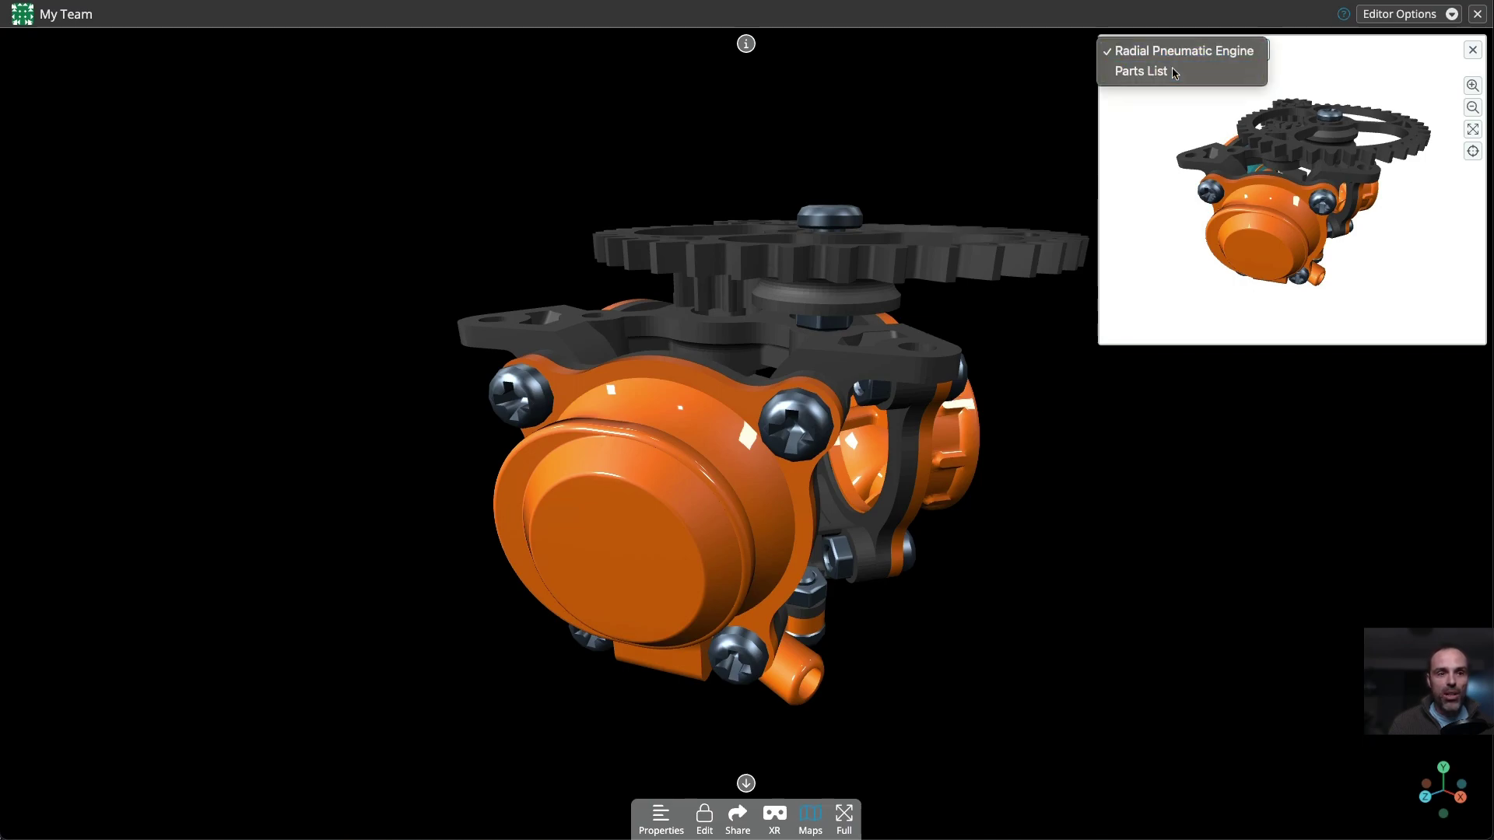
{"action": "left_click", "coordinate": [1172, 67]}
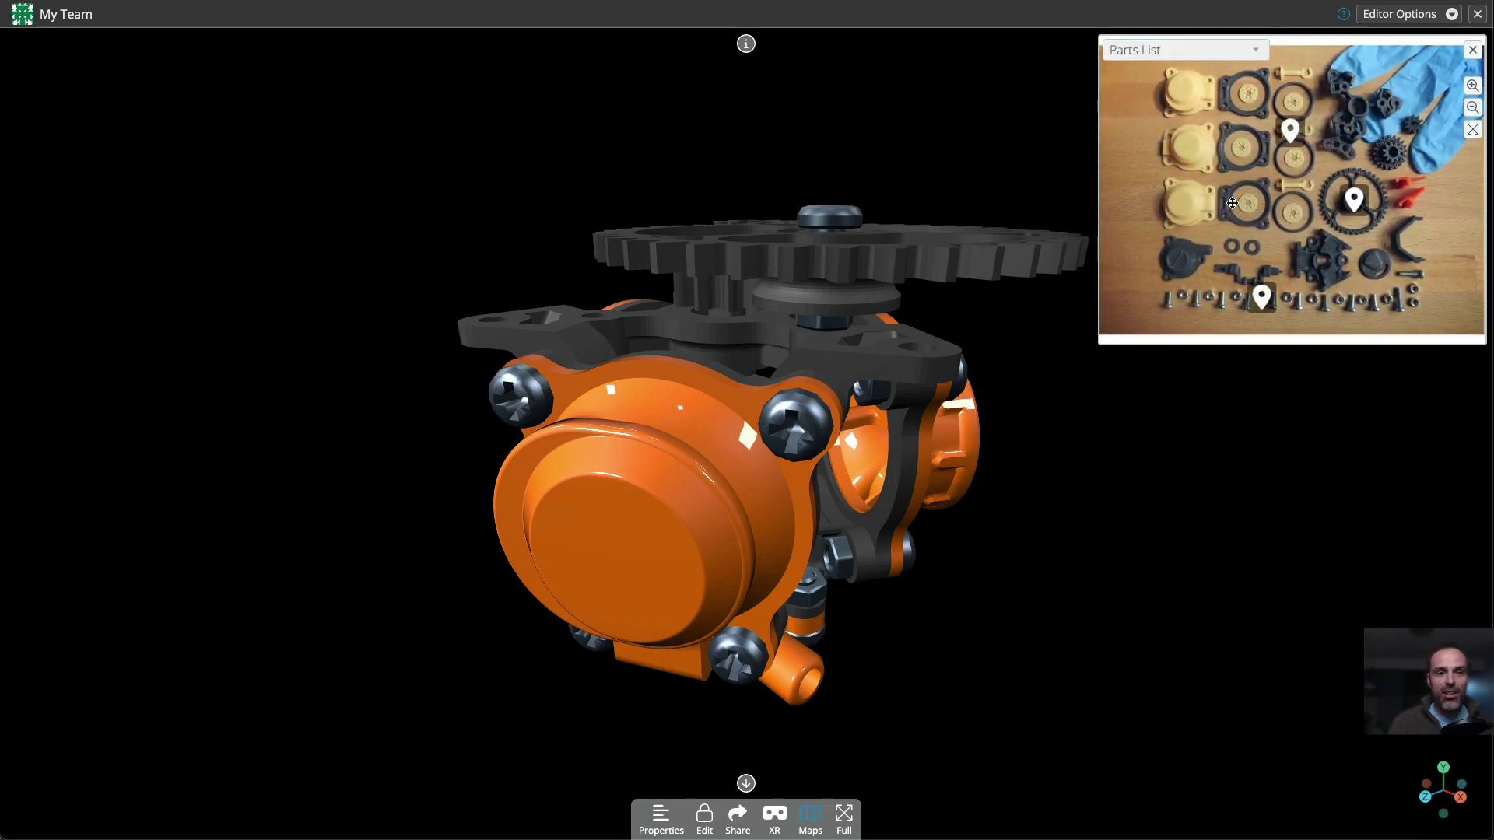
Test the big gear, orange linkage and hex bolt hotspots, then close the snap editor.
{"action": "left_click", "coordinate": [1354, 208]}
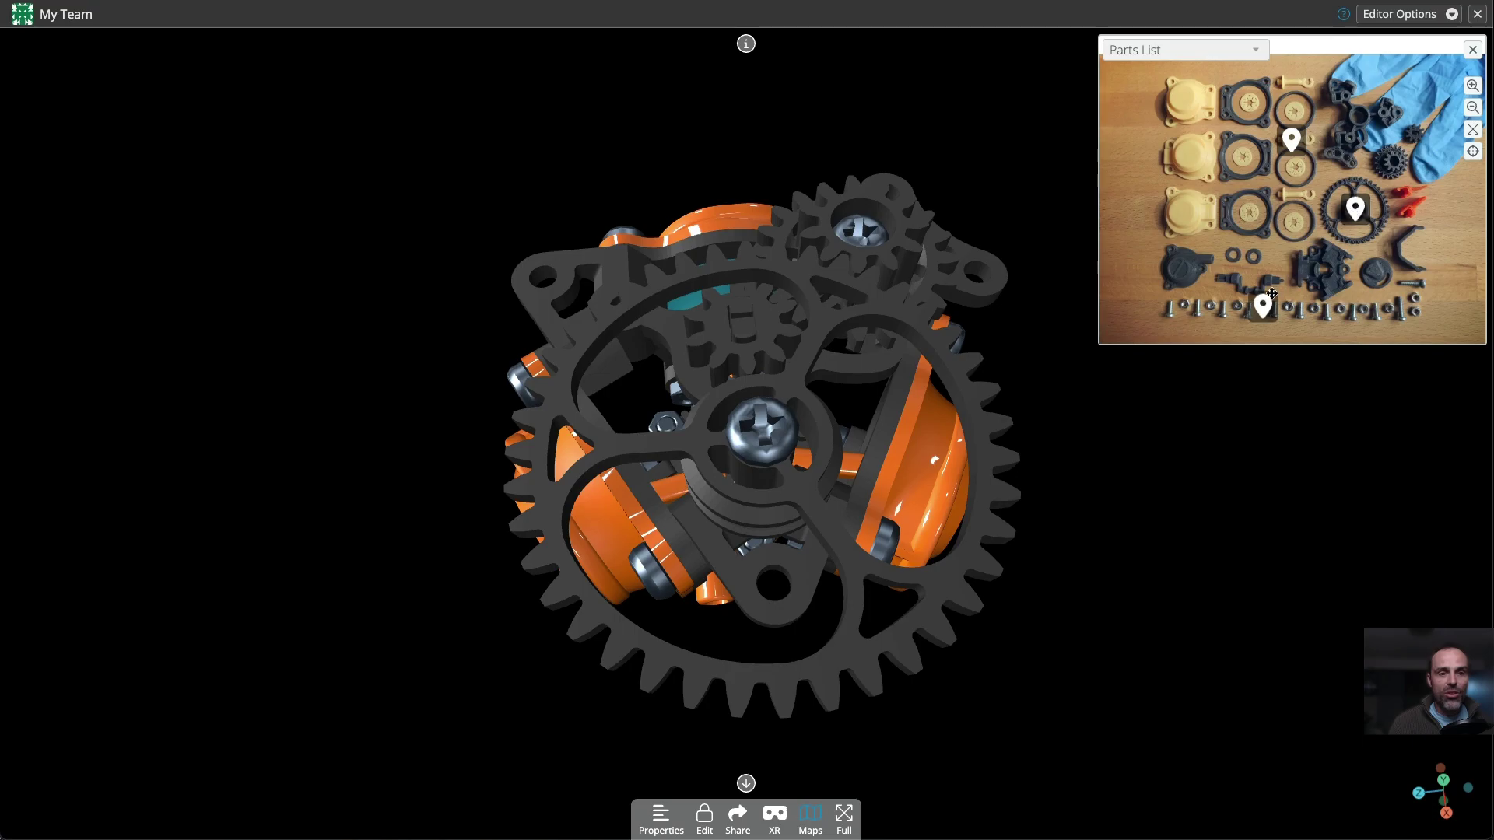
{"action": "left_click", "coordinate": [1294, 138]}
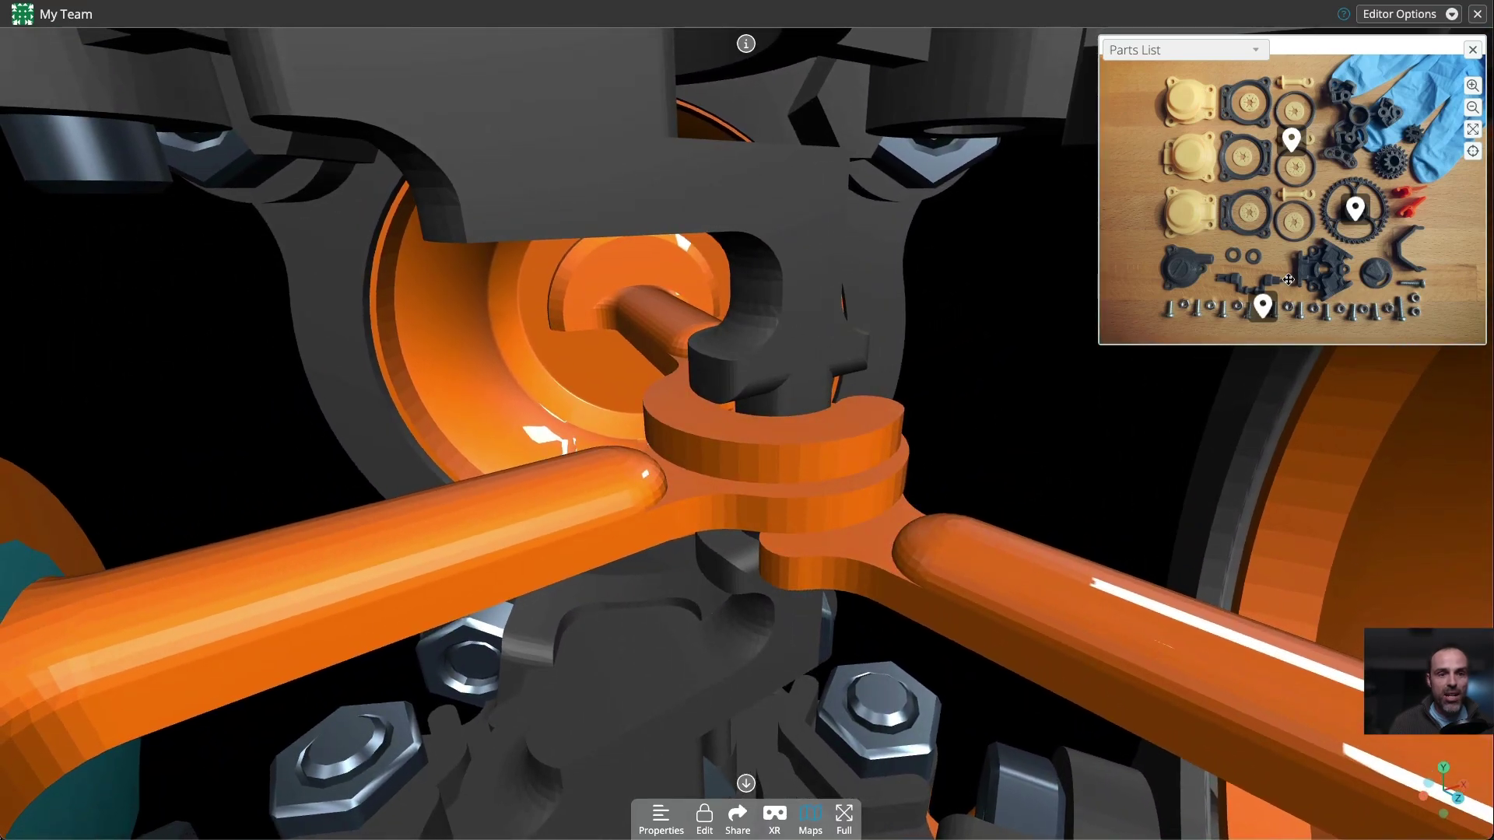
{"action": "left_click", "coordinate": [1262, 306]}
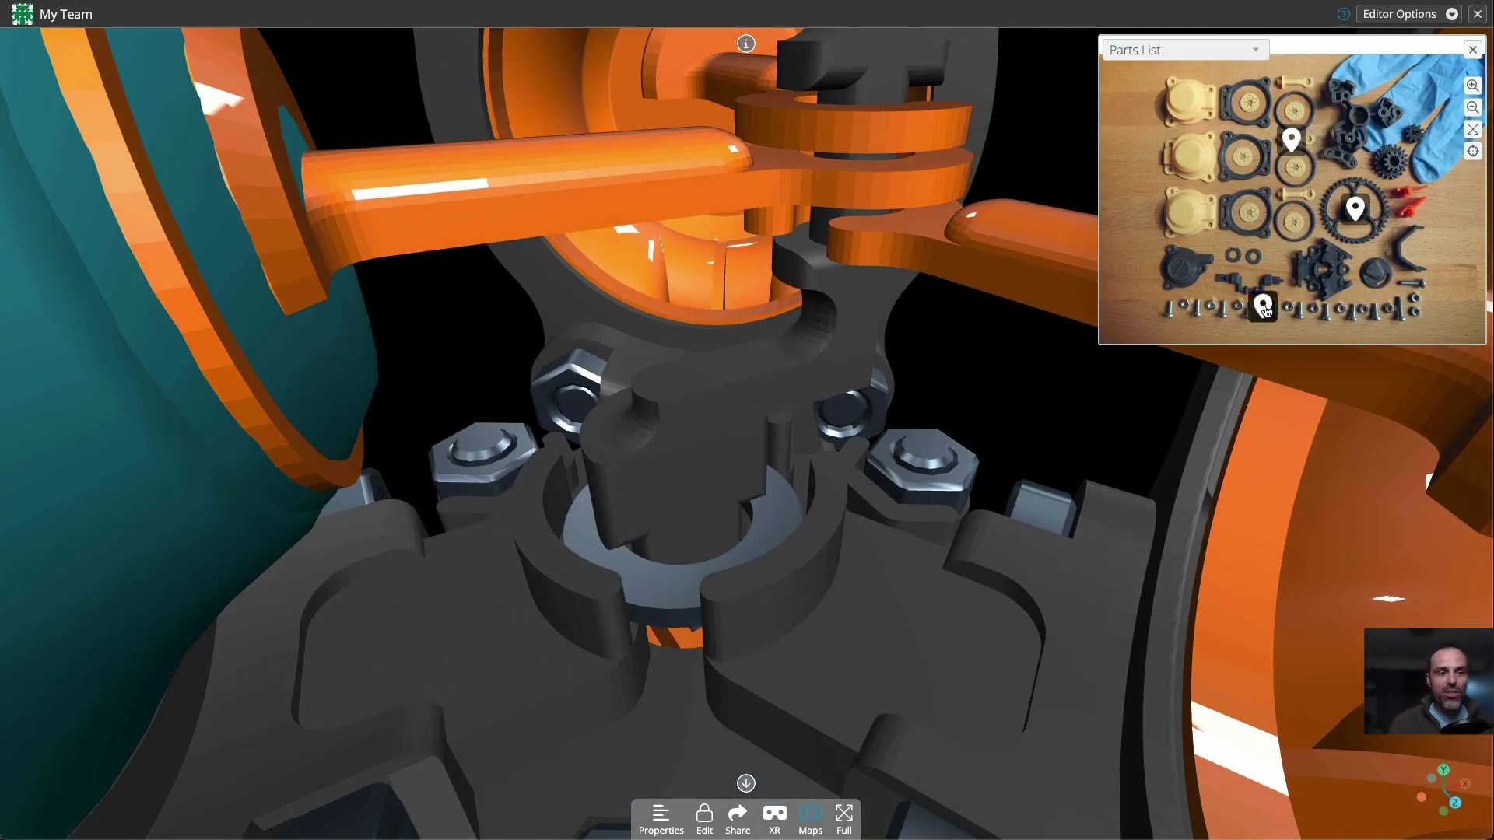
{"action": "left_click_drag", "start_coordinate": [785, 556], "coordinate": [1301, 230]}
{"action": "left_click", "coordinate": [1301, 230]}
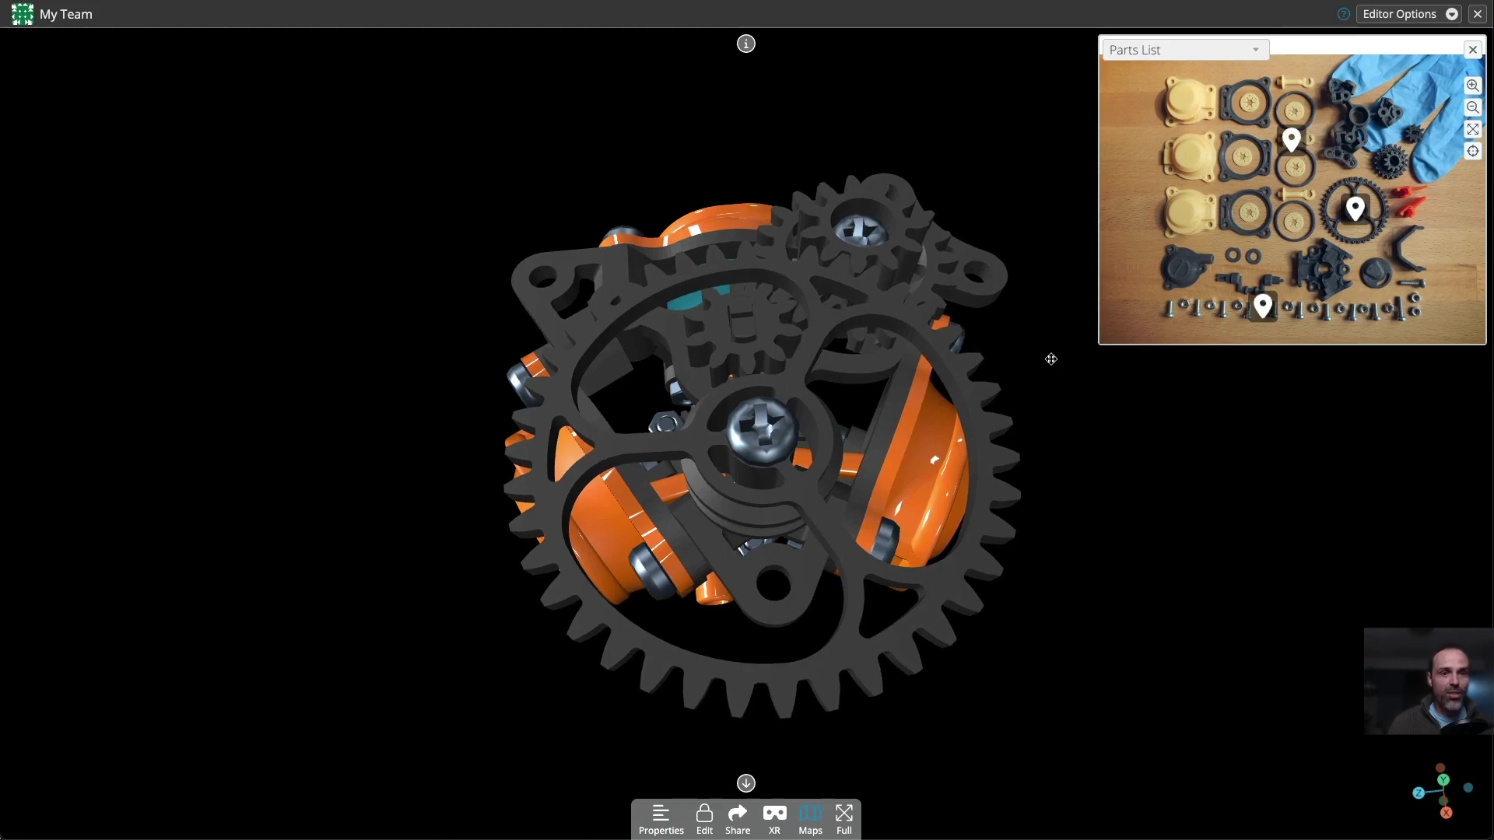
{"action": "left_click", "coordinate": [1477, 14]}
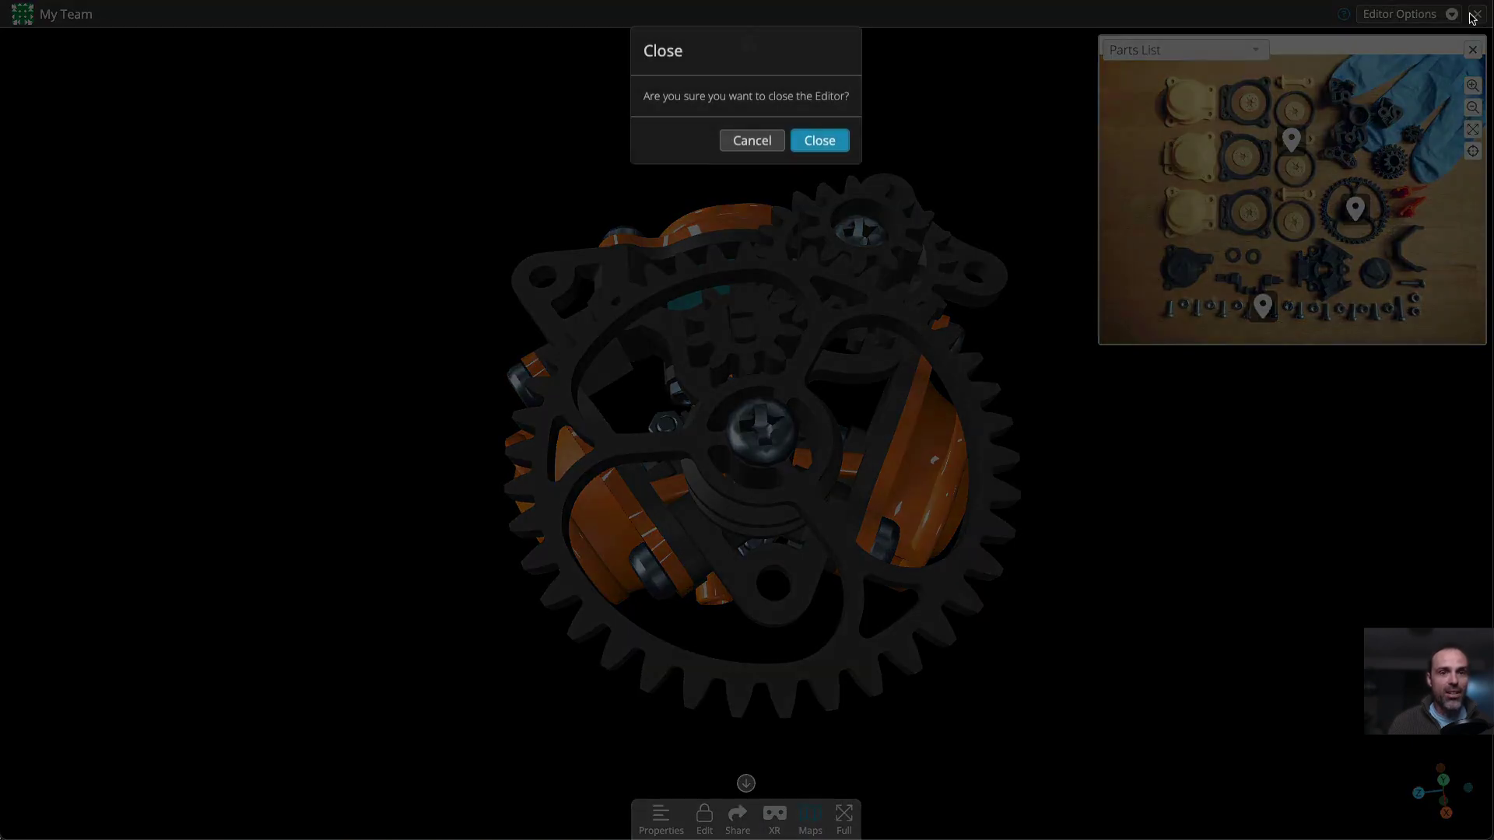
Confirm closing the previous editor, then open the Parts Overview snap full-screen and pan around.
{"action": "left_click", "coordinate": [820, 141]}
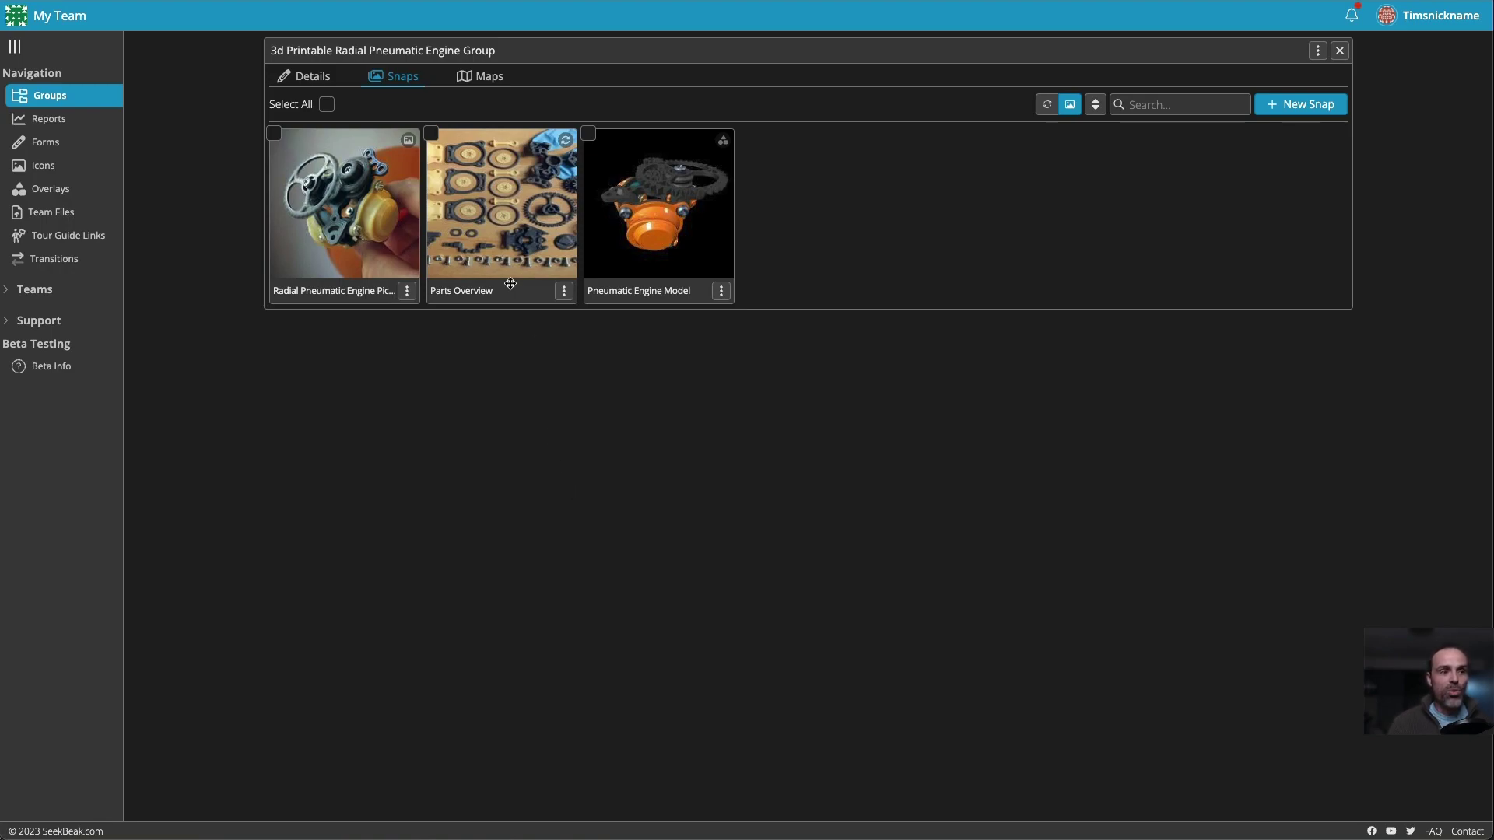
{"action": "left_click", "coordinate": [505, 231]}
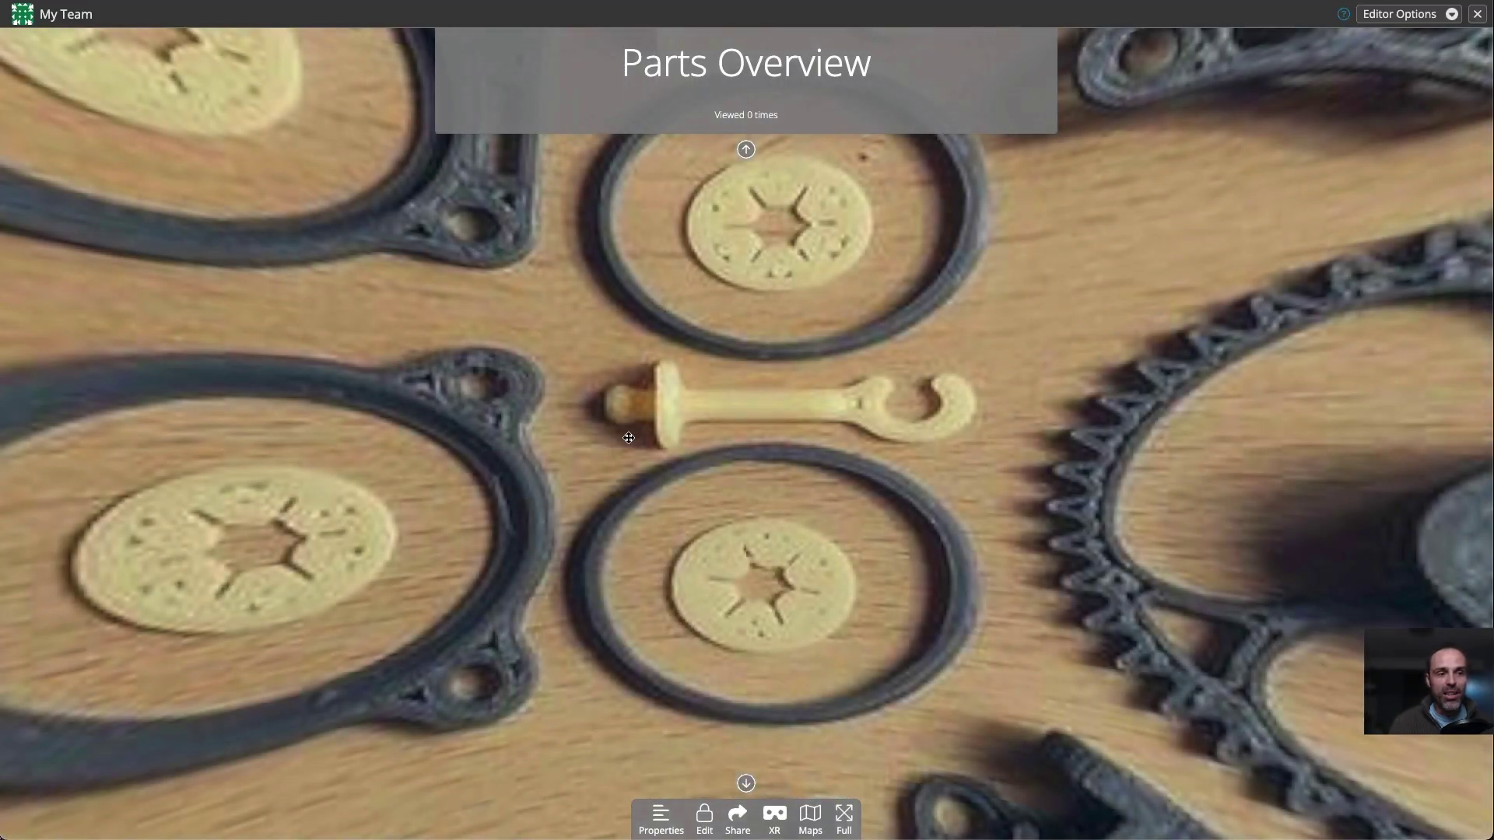
{"action": "left_click_drag", "start_coordinate": [824, 441], "coordinate": [887, 410]}
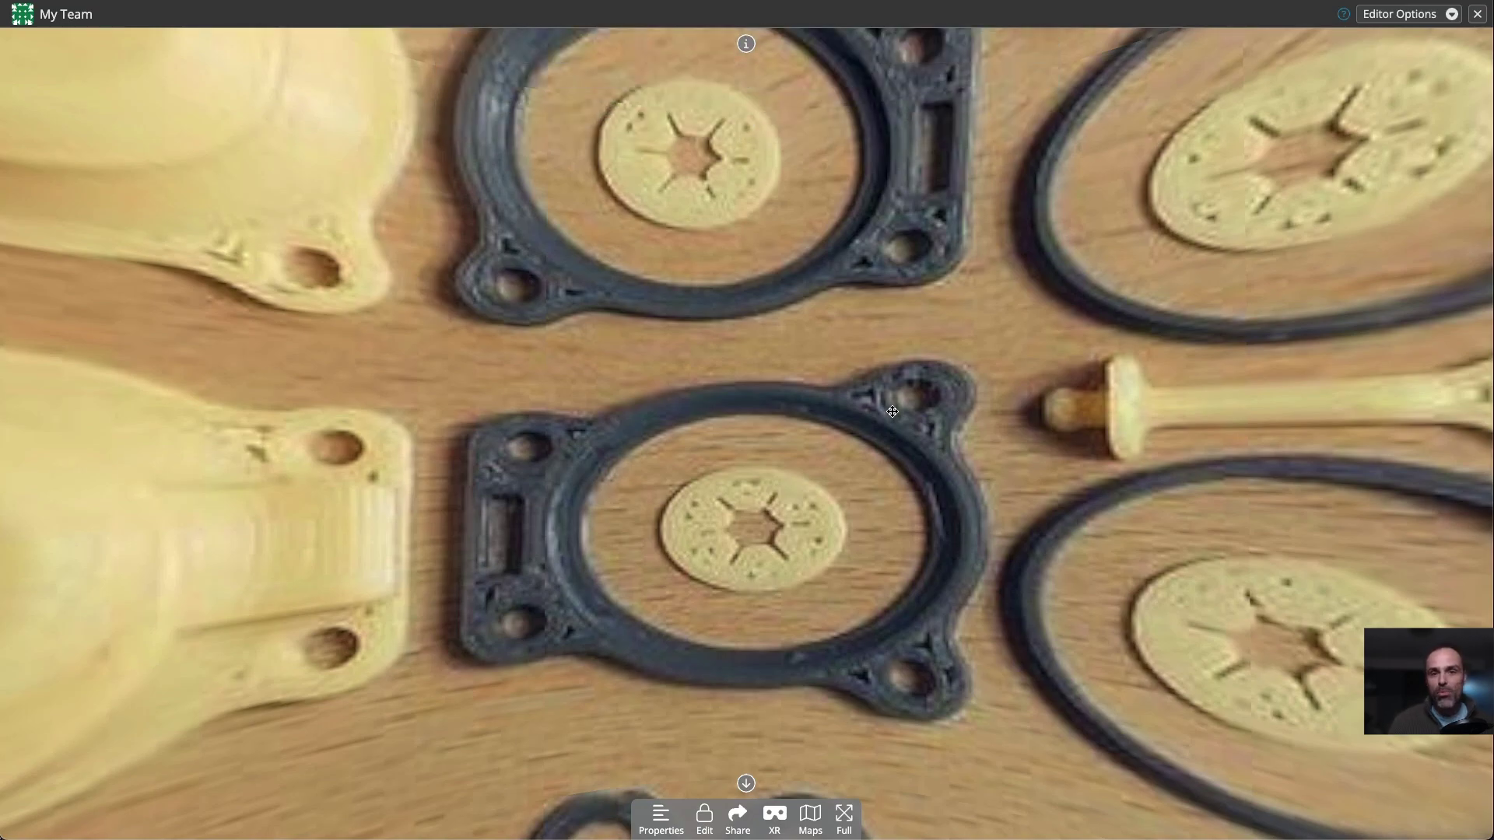
{"action": "left_click_drag", "start_coordinate": [893, 411], "coordinate": [875, 365]}
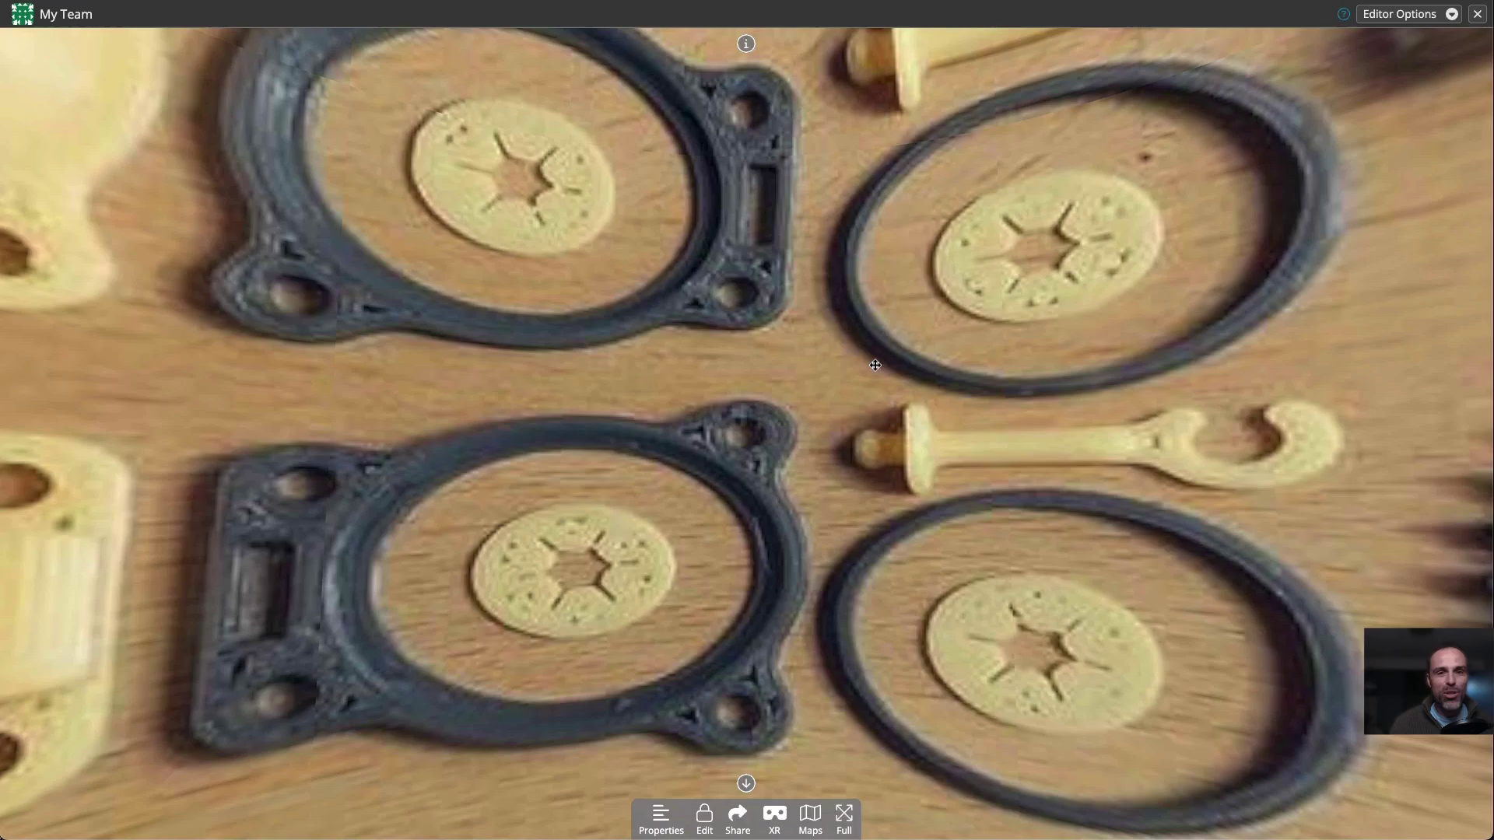
{"action": "left_click_drag", "start_coordinate": [775, 365], "coordinate": [915, 327]}
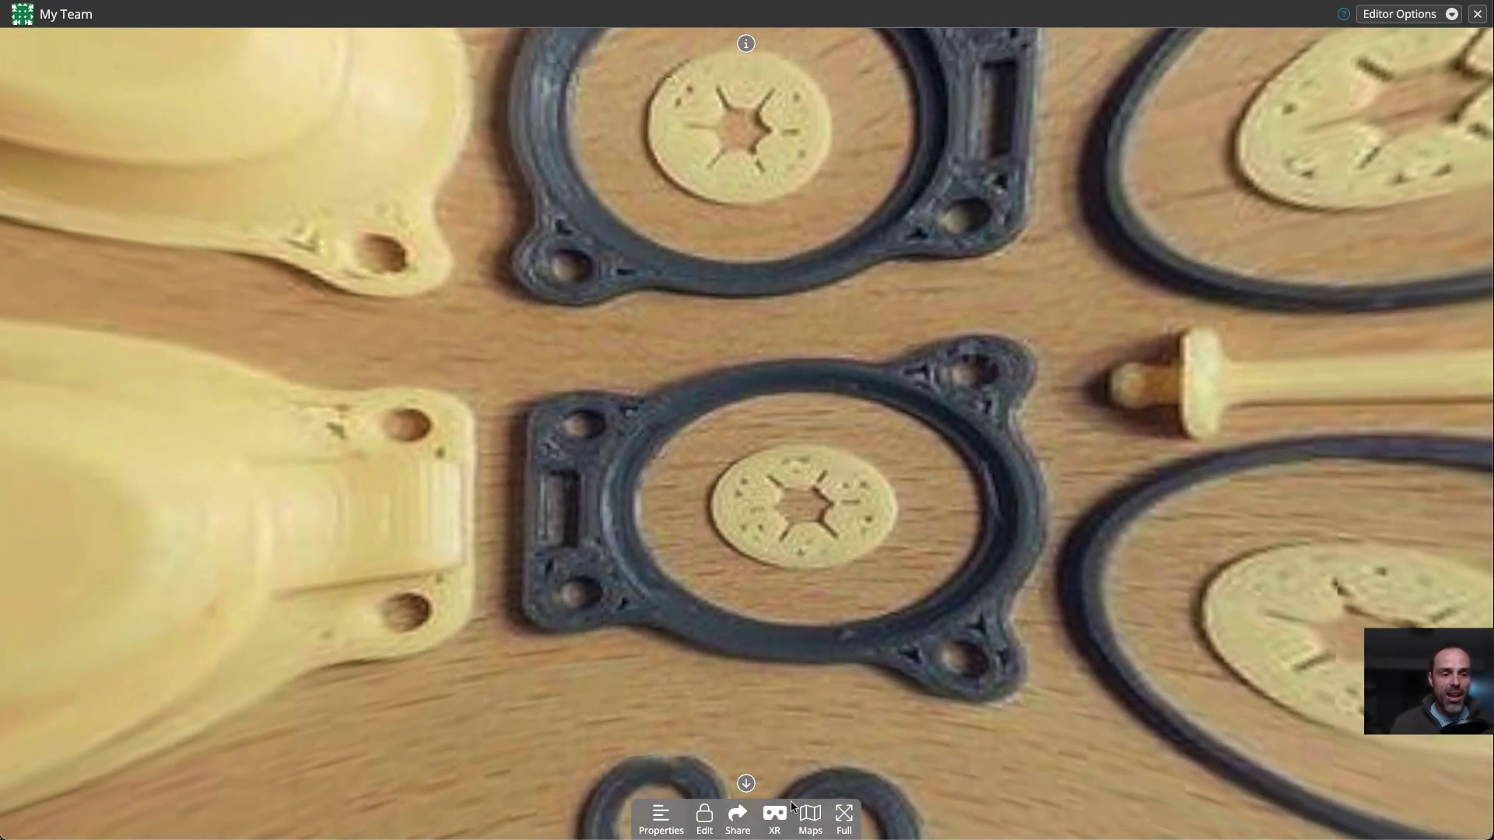
Preview the linked 3D engine model map, then close the preview and the editor.
{"action": "left_click", "coordinate": [810, 817]}
{"action": "left_click_drag", "start_coordinate": [1294, 228], "coordinate": [1393, 109]}
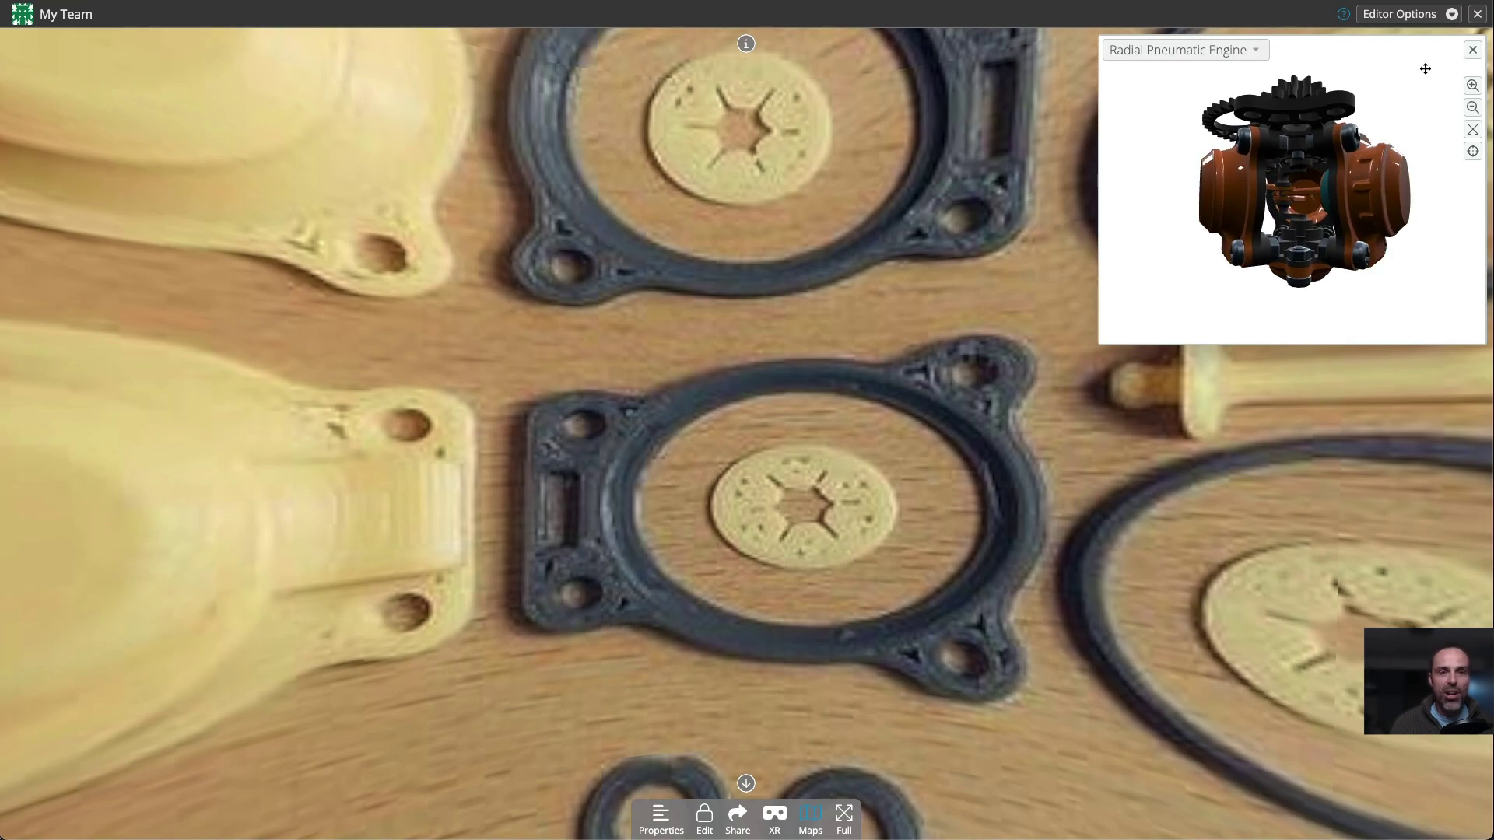
{"action": "left_click", "coordinate": [1473, 50]}
{"action": "left_click", "coordinate": [1477, 14]}
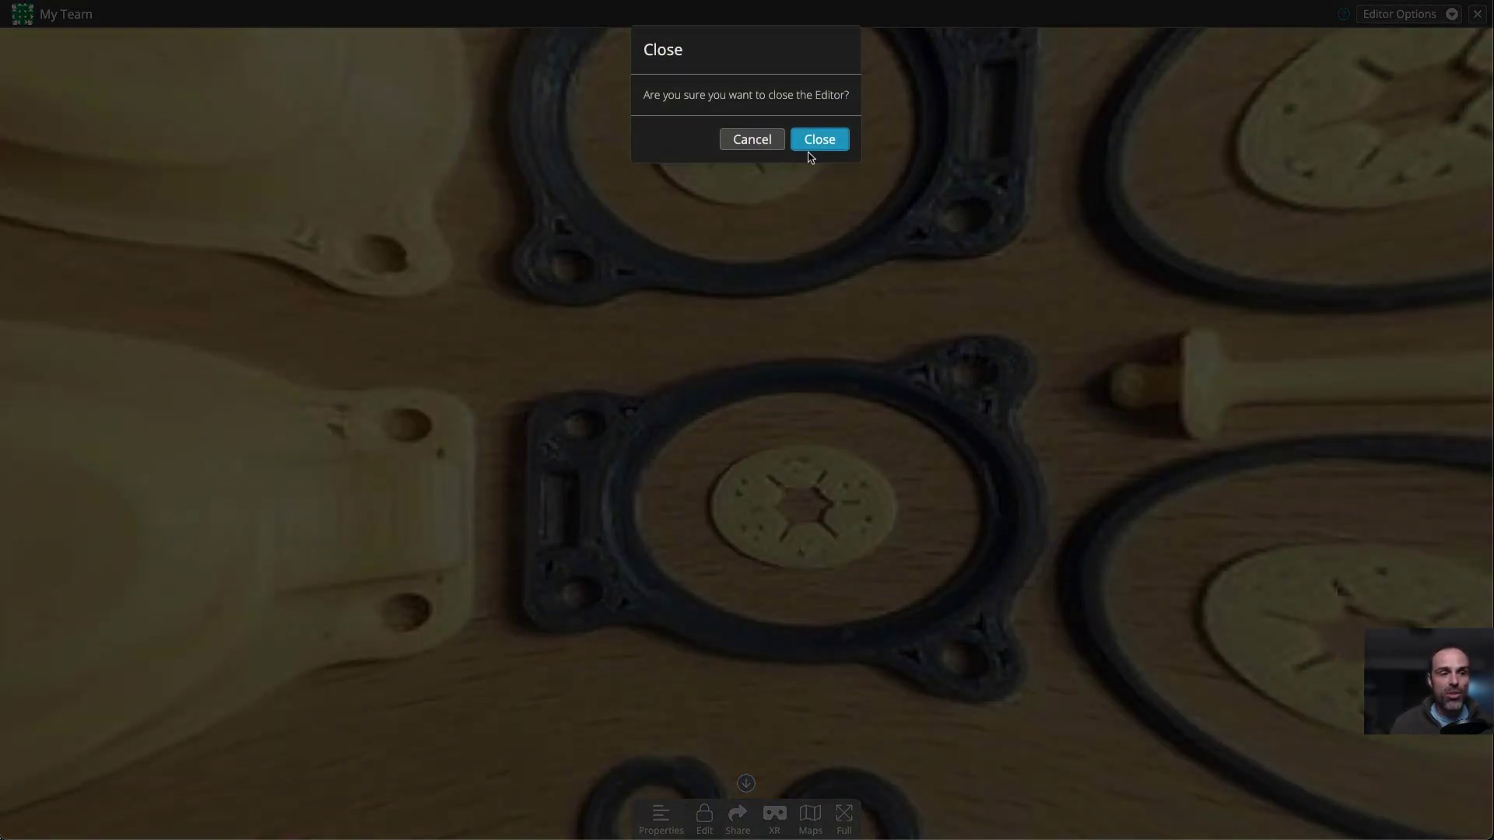
{"action": "left_click", "coordinate": [810, 152]}
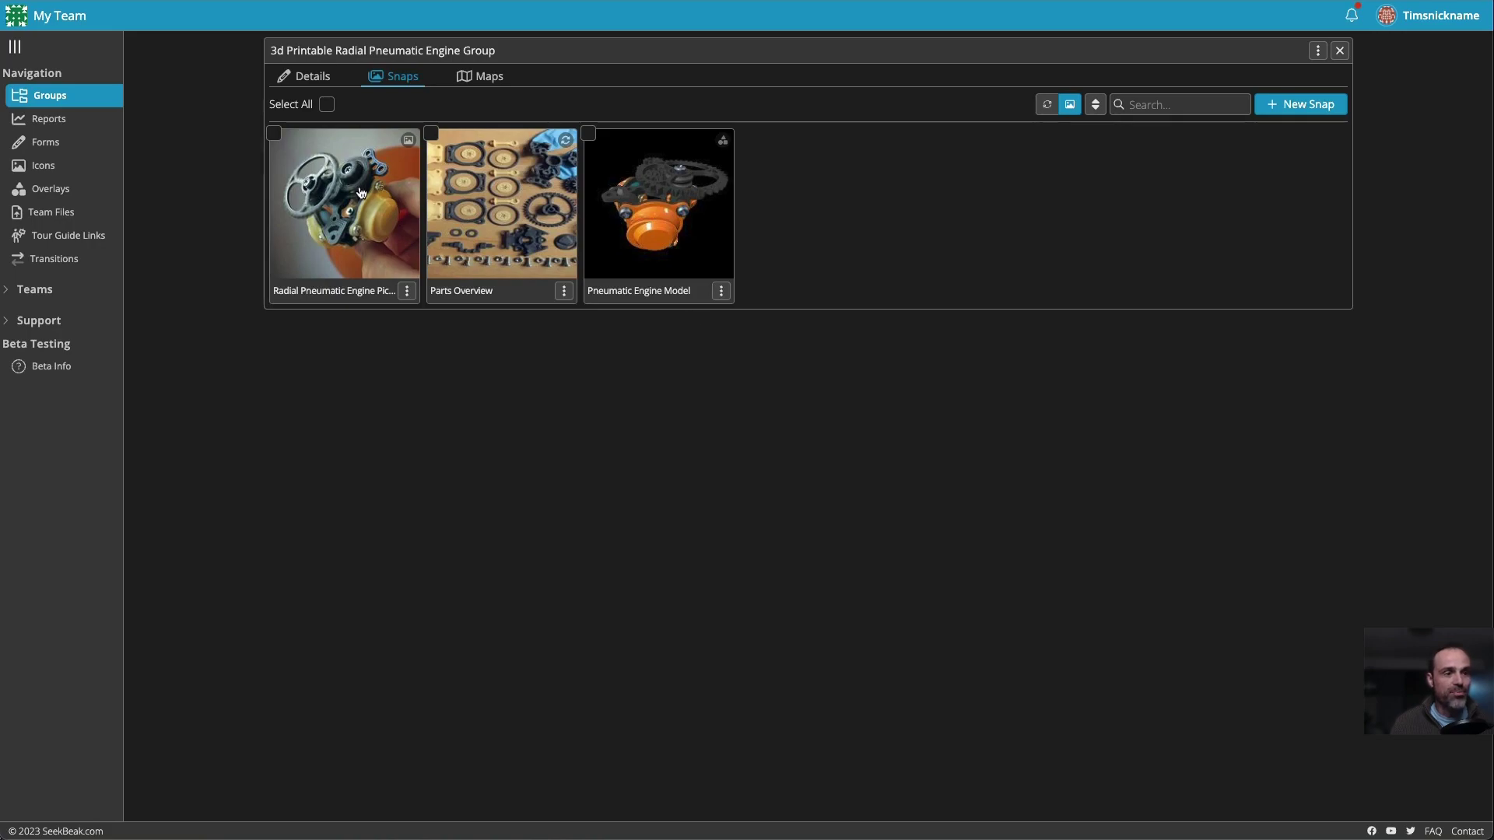
Edit the Radial Pneumatic Engine map and place a 3D model hotspot beside the centre screw.
{"action": "left_click", "coordinate": [482, 78]}
{"action": "left_click", "coordinate": [356, 212]}
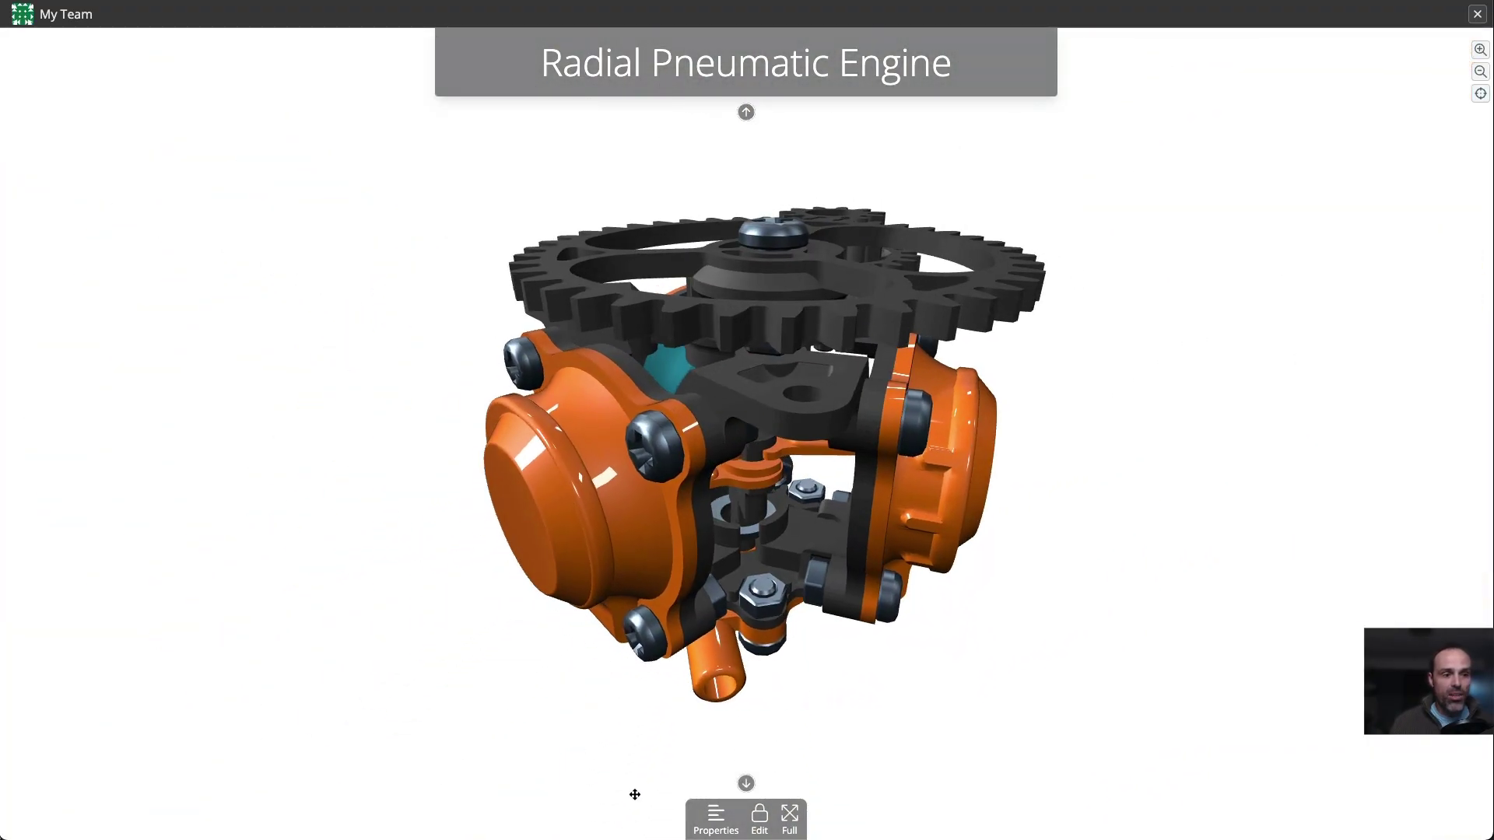
{"action": "left_click_drag", "start_coordinate": [635, 794], "coordinate": [766, 685]}
{"action": "left_click", "coordinate": [760, 815]}
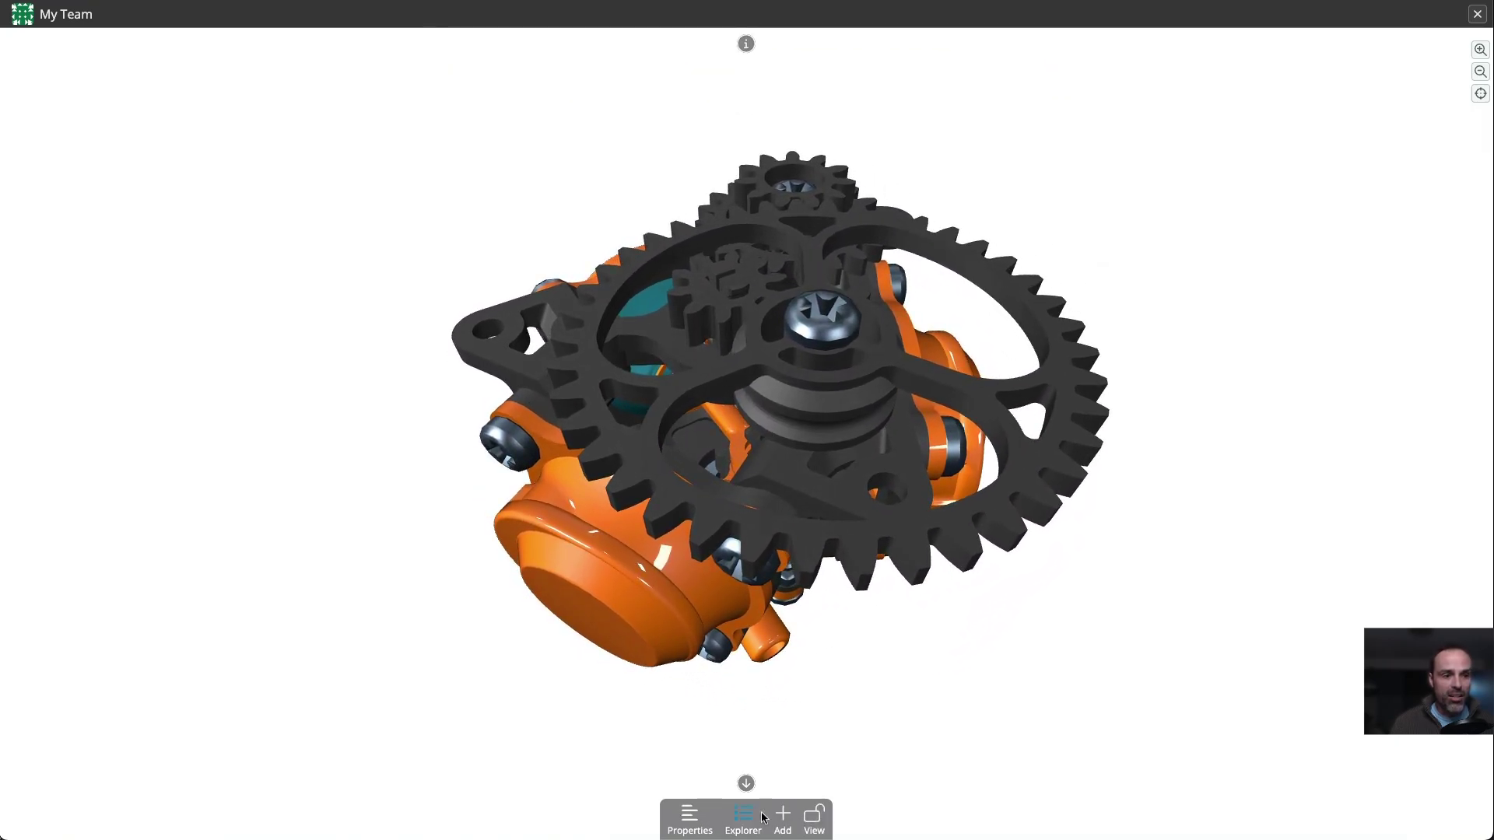
{"action": "left_click", "coordinate": [761, 816]}
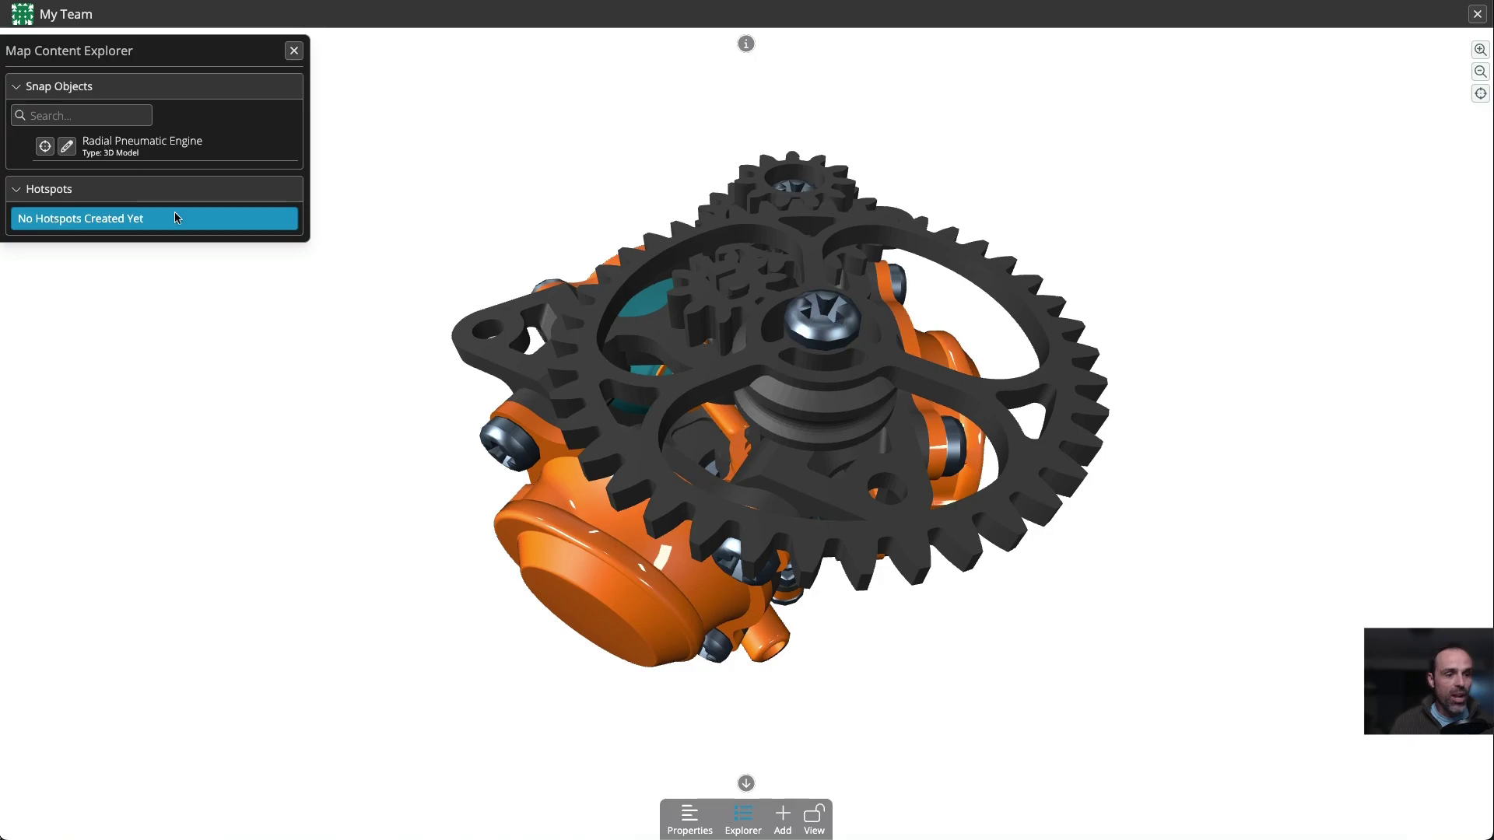
{"action": "left_click", "coordinate": [783, 814]}
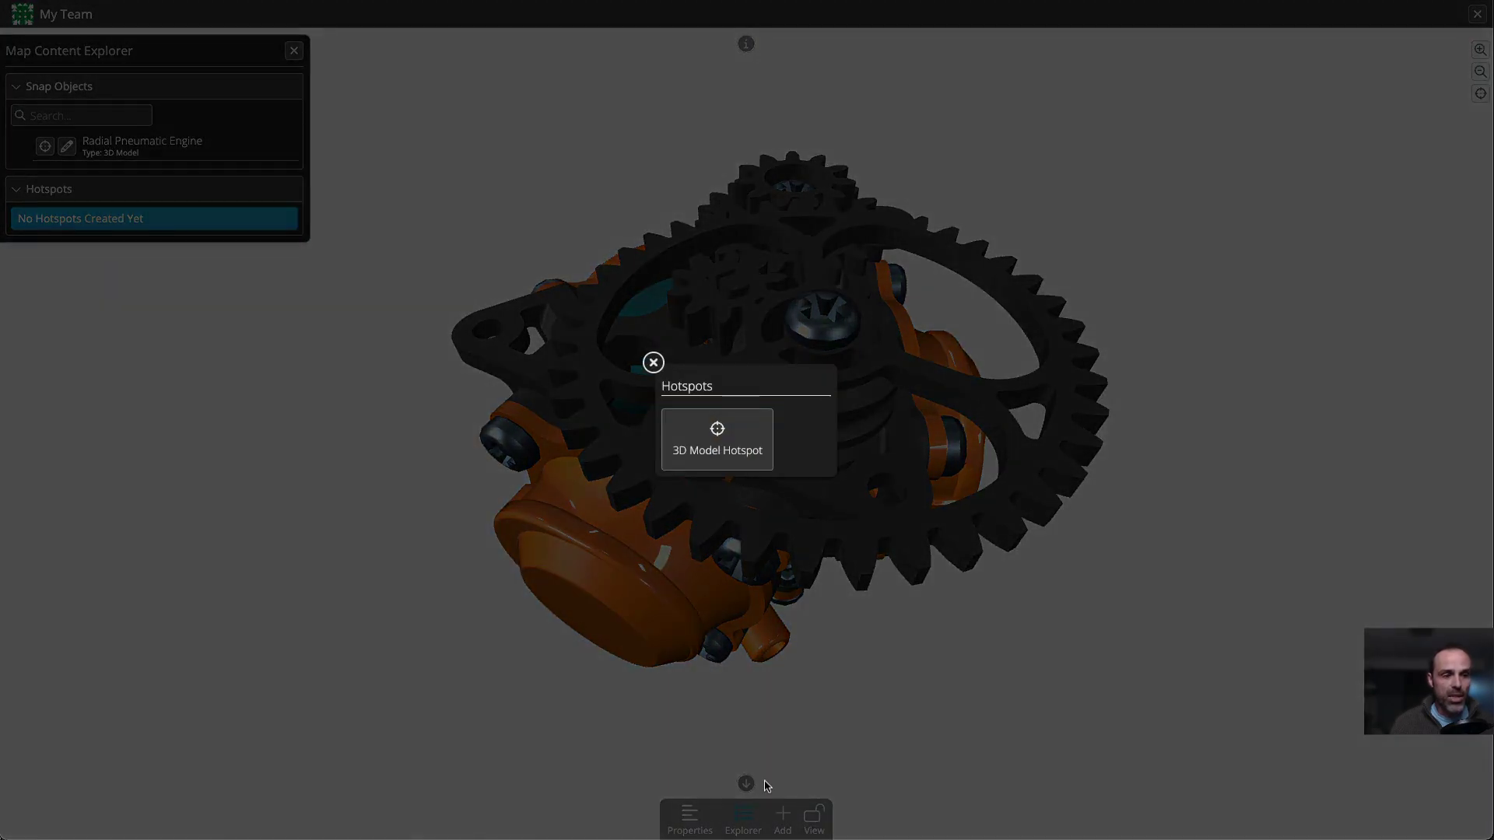
{"action": "left_click", "coordinate": [709, 438]}
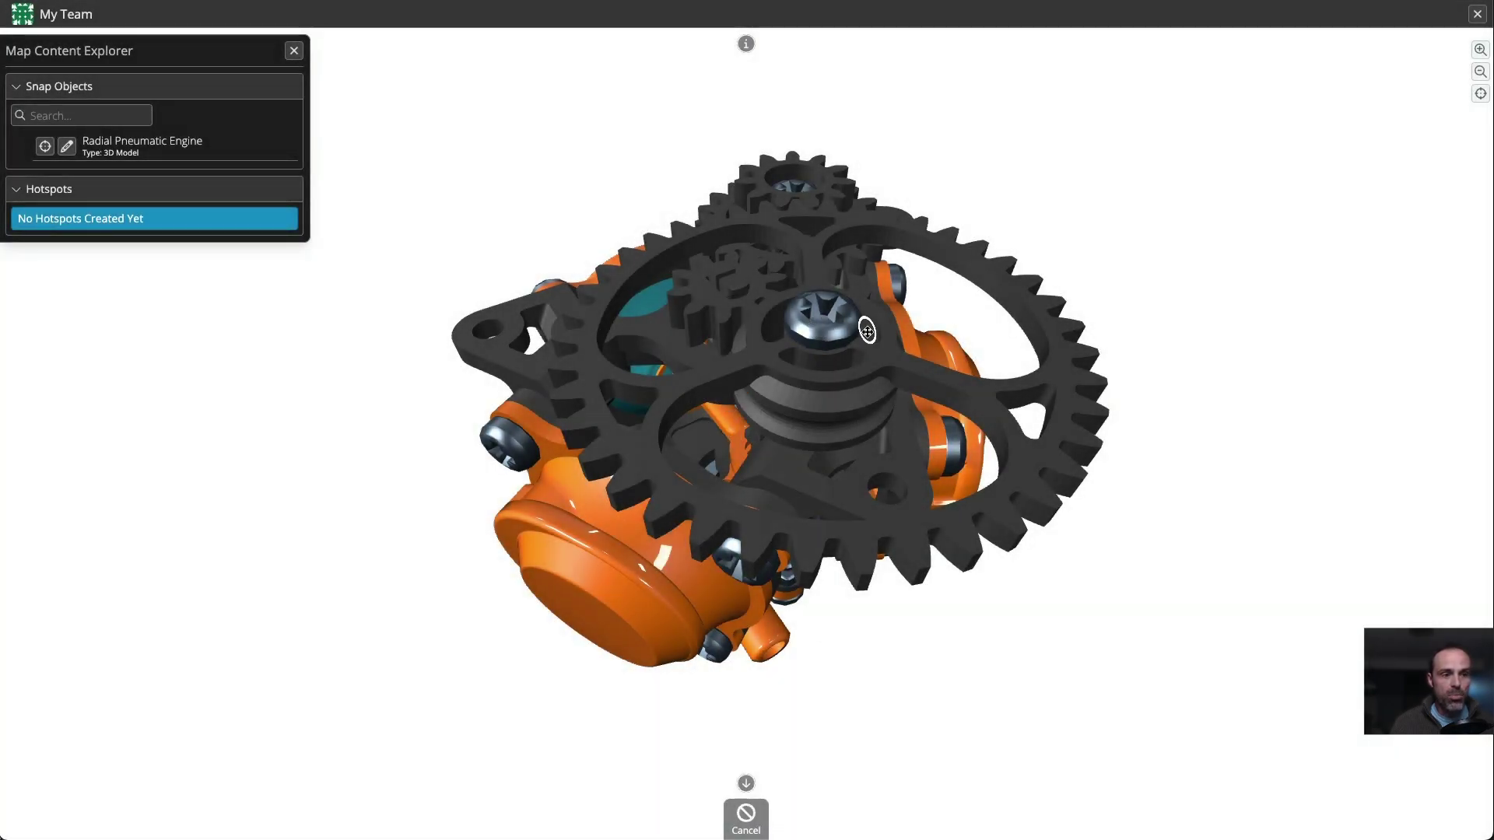
{"action": "left_click", "coordinate": [883, 356]}
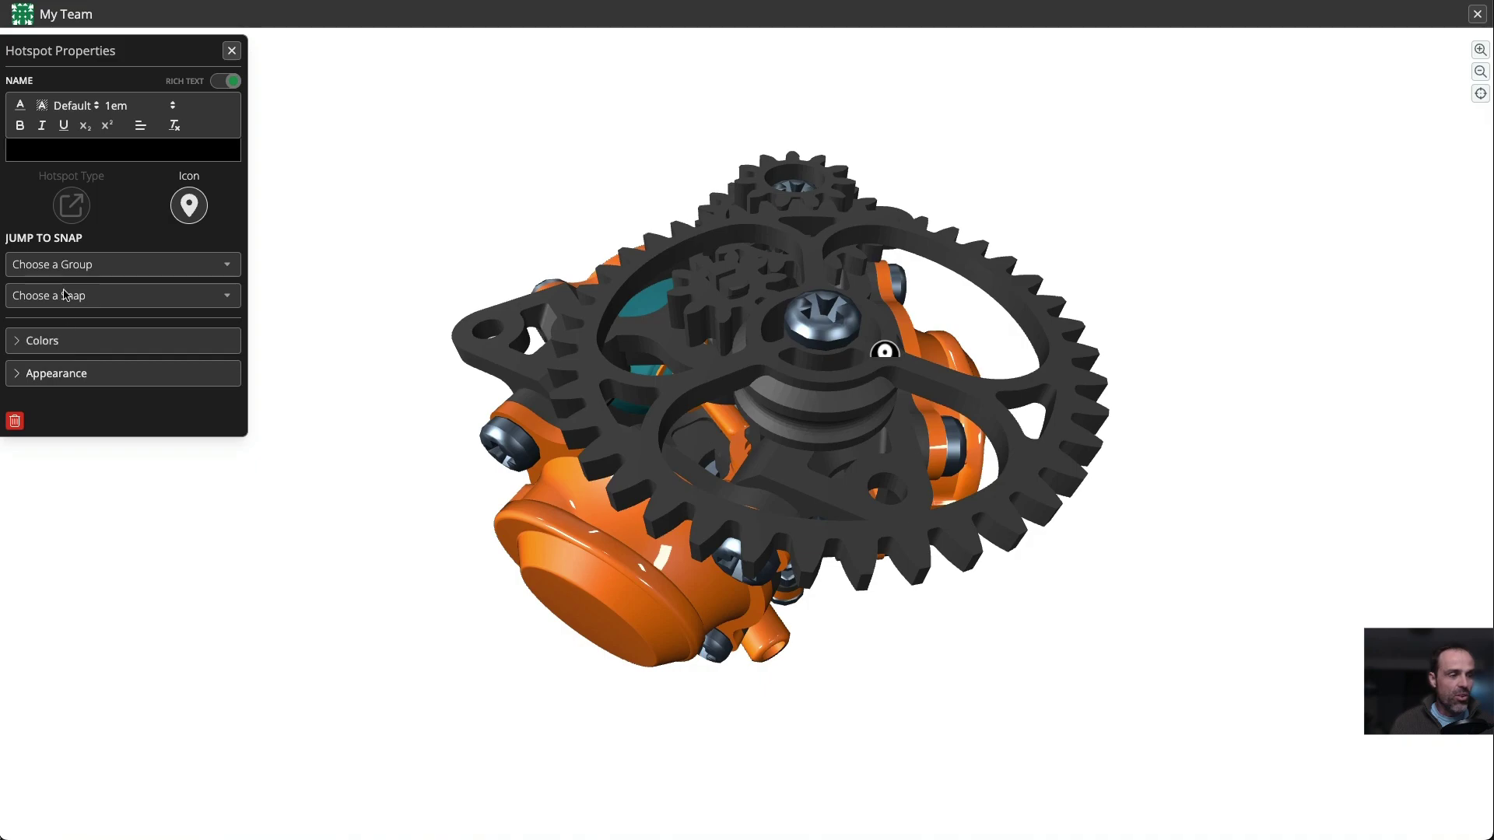
Raise the marker's distance and make it jump to the group's Parts Overview snap.
{"action": "left_click", "coordinate": [69, 376]}
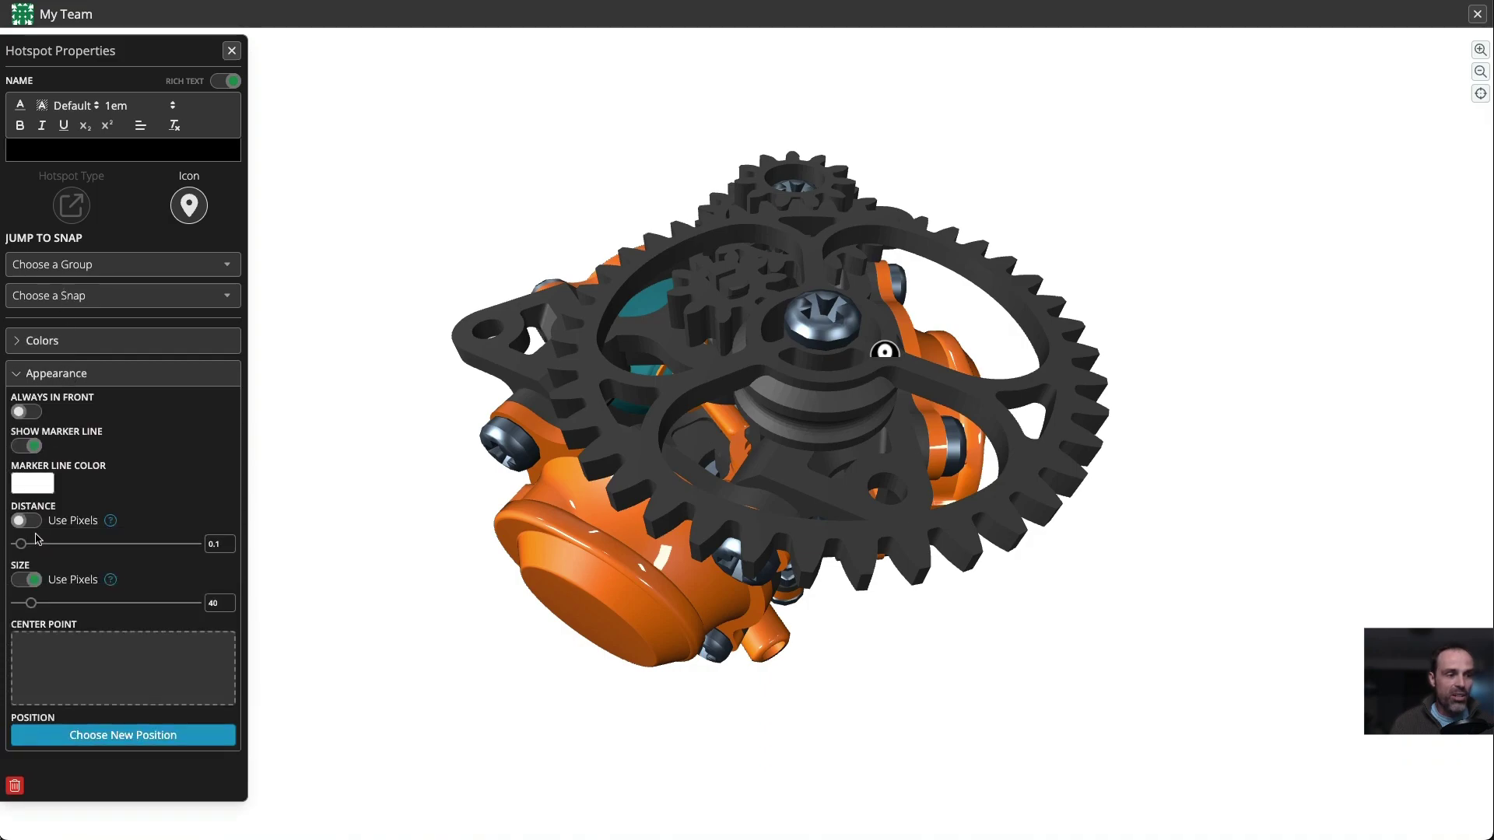
{"action": "left_click_drag", "start_coordinate": [22, 545], "coordinate": [89, 554]}
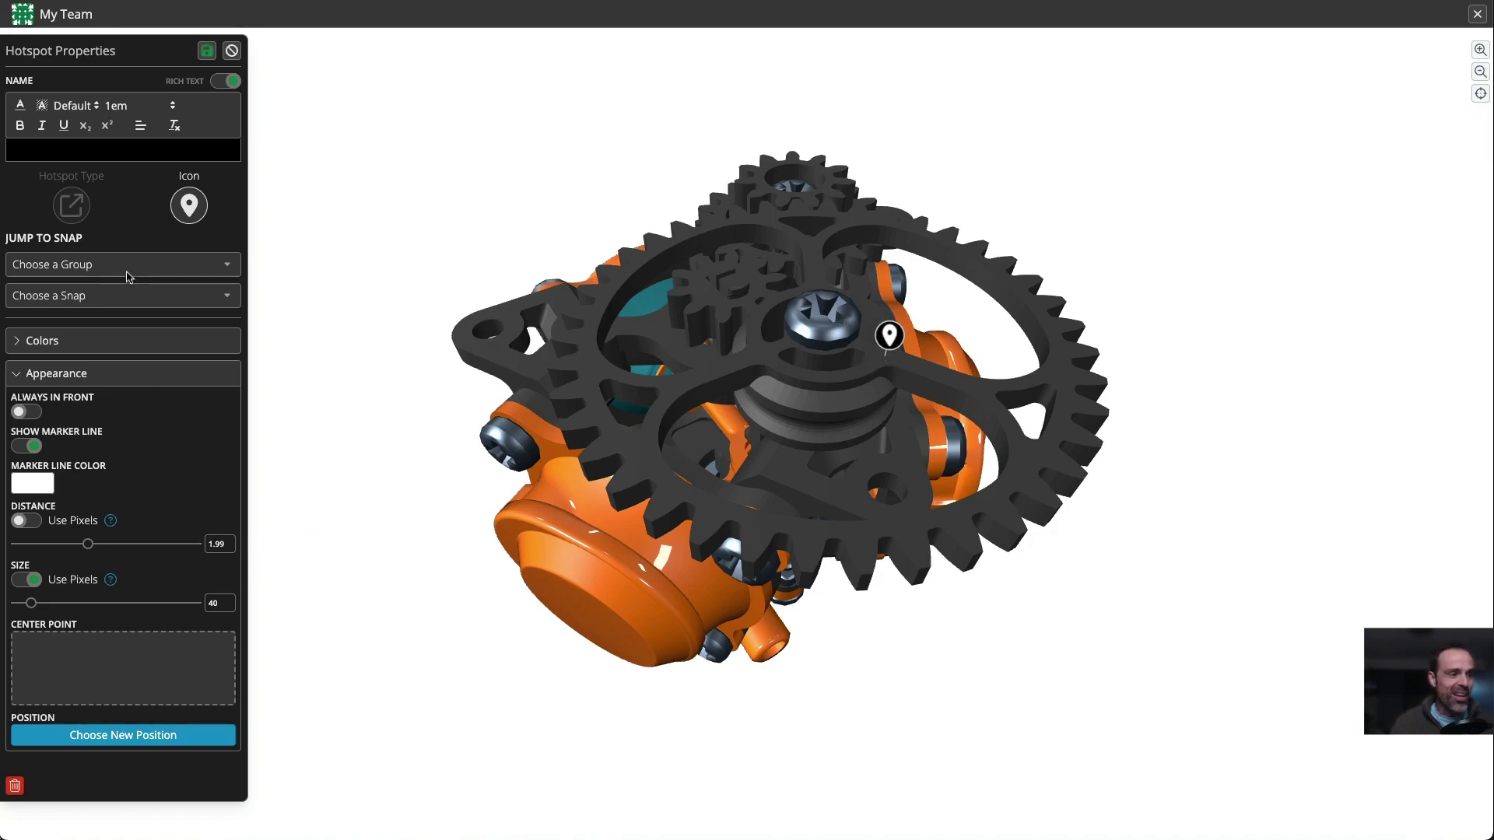
{"action": "left_click", "coordinate": [79, 264]}
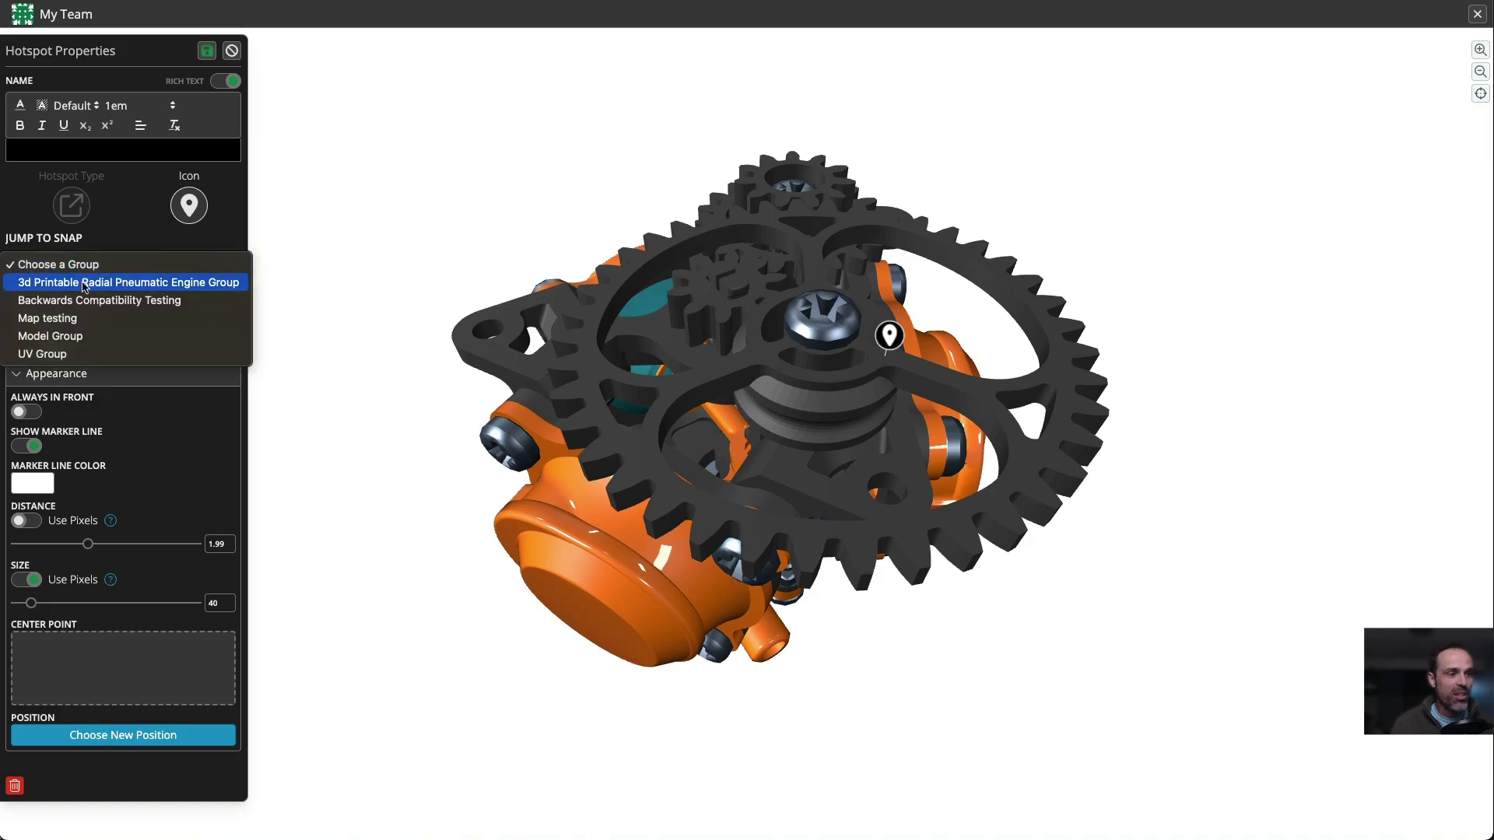
{"action": "left_click", "coordinate": [84, 283]}
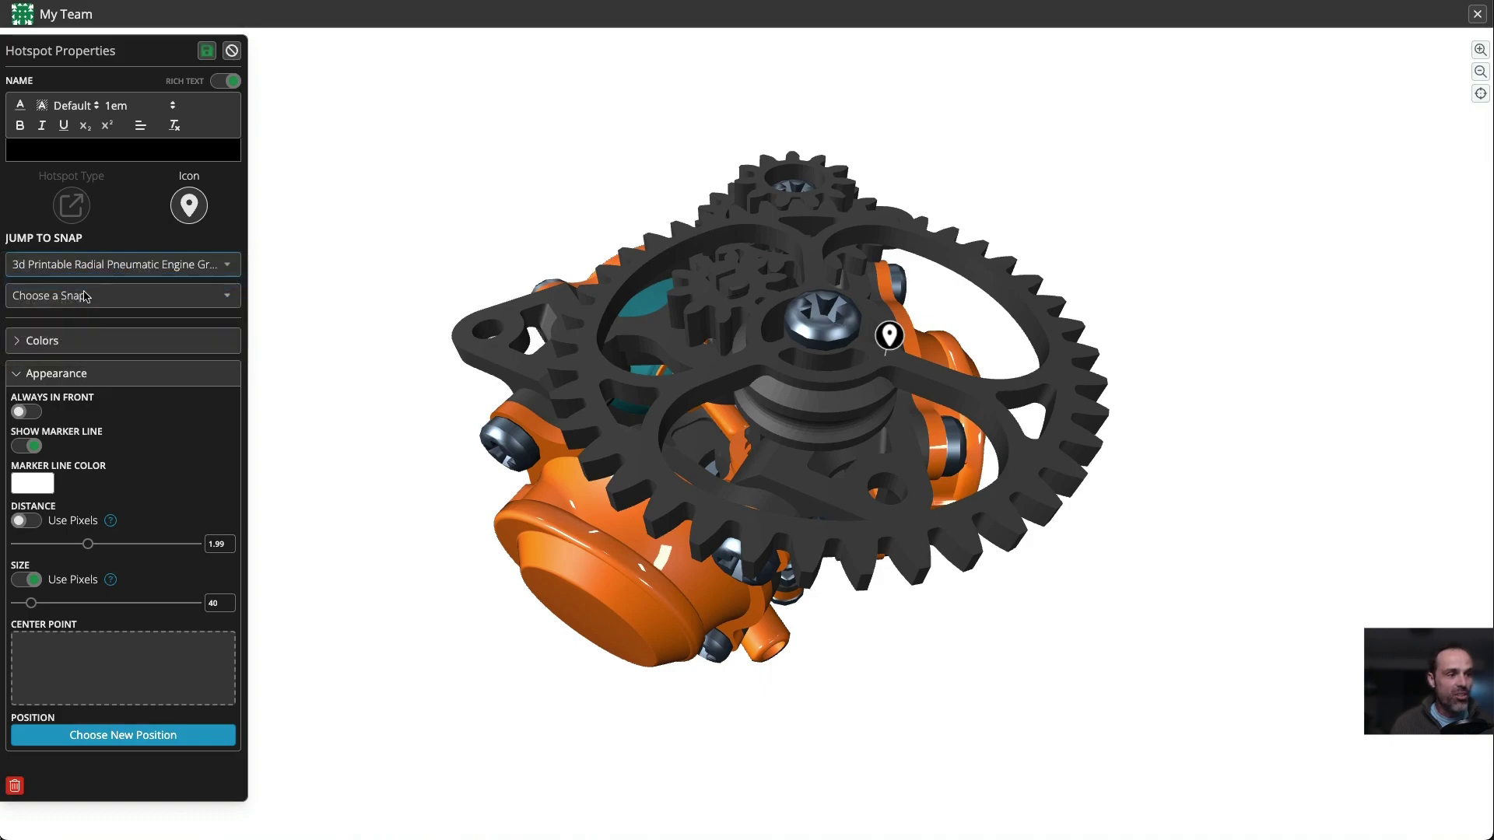
{"action": "left_click", "coordinate": [85, 296]}
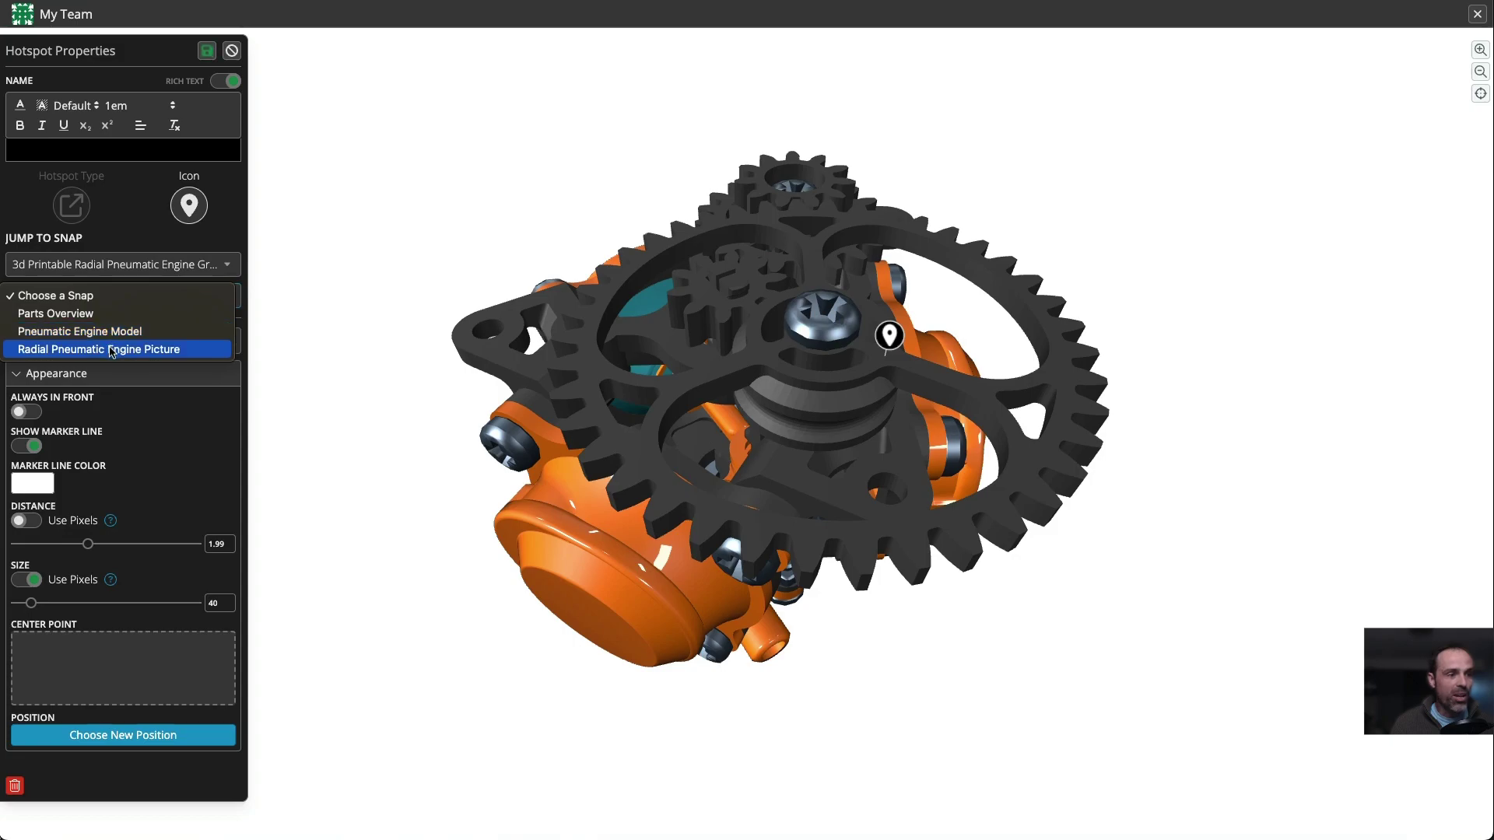
{"action": "left_click", "coordinate": [108, 314]}
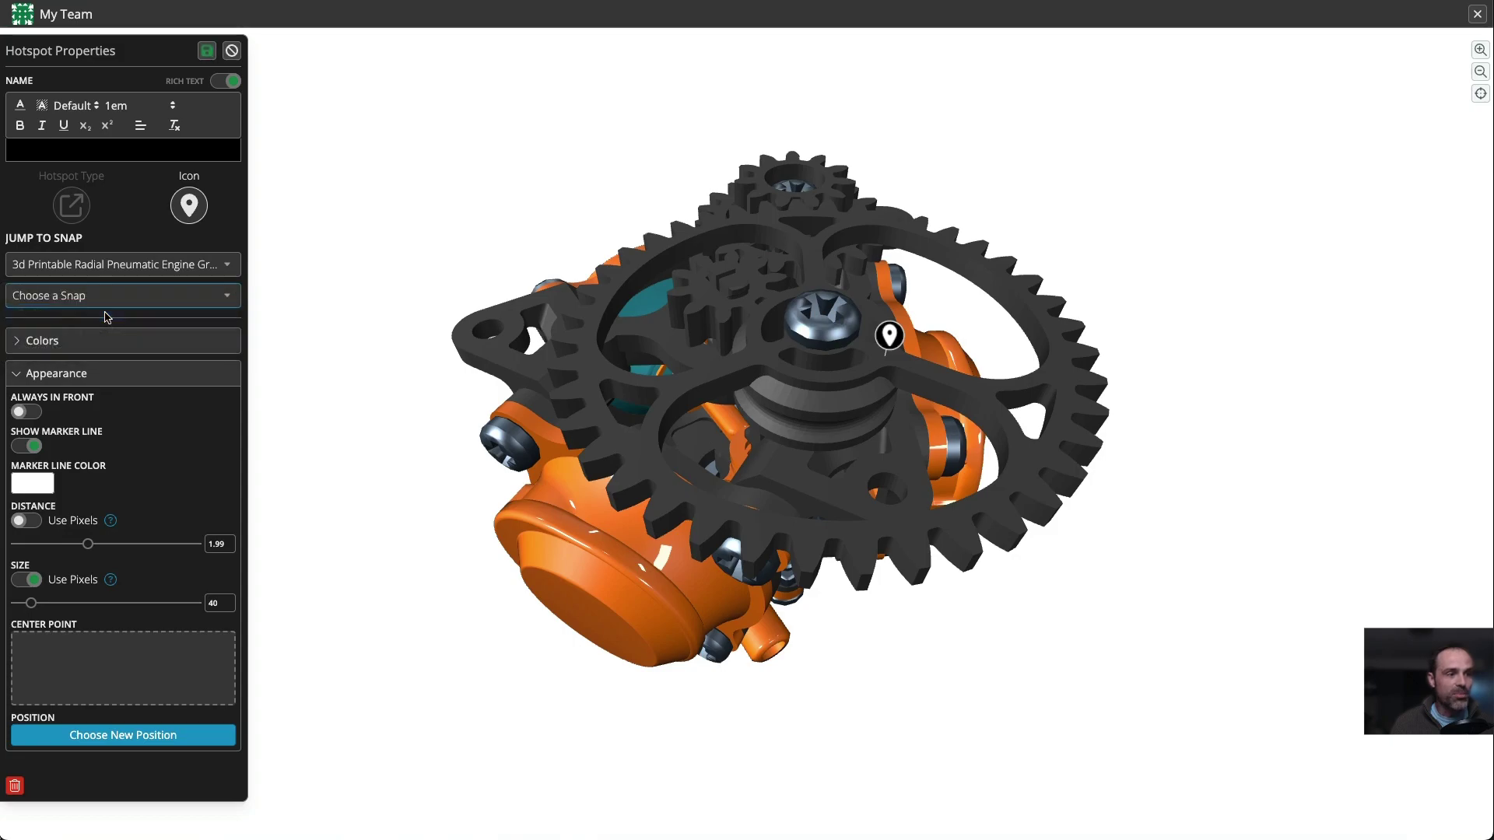
Give the jump a custom start point framed around the black gear.
{"action": "left_click", "coordinate": [117, 330]}
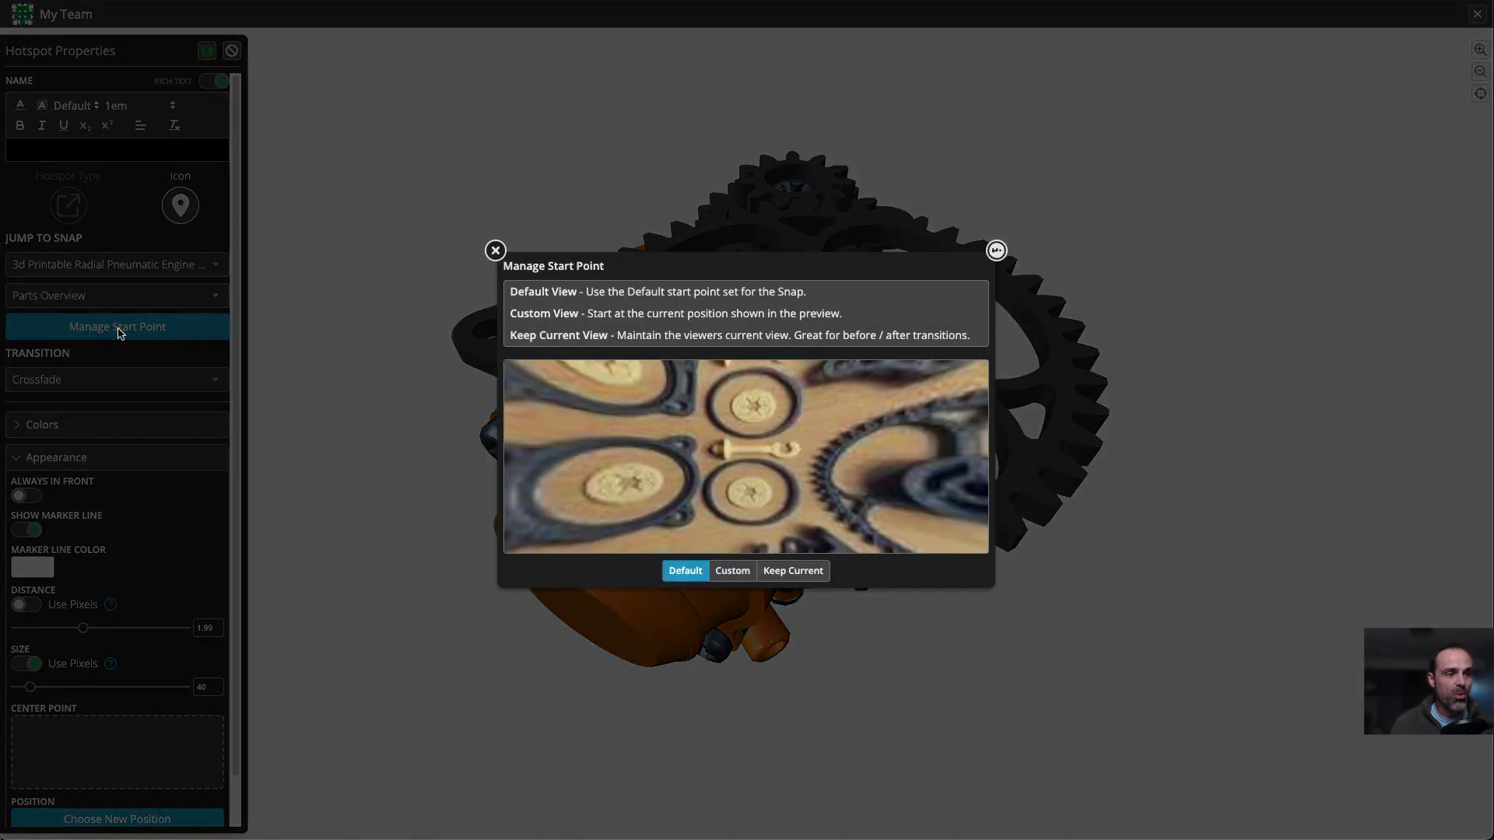
{"action": "left_click", "coordinate": [732, 571]}
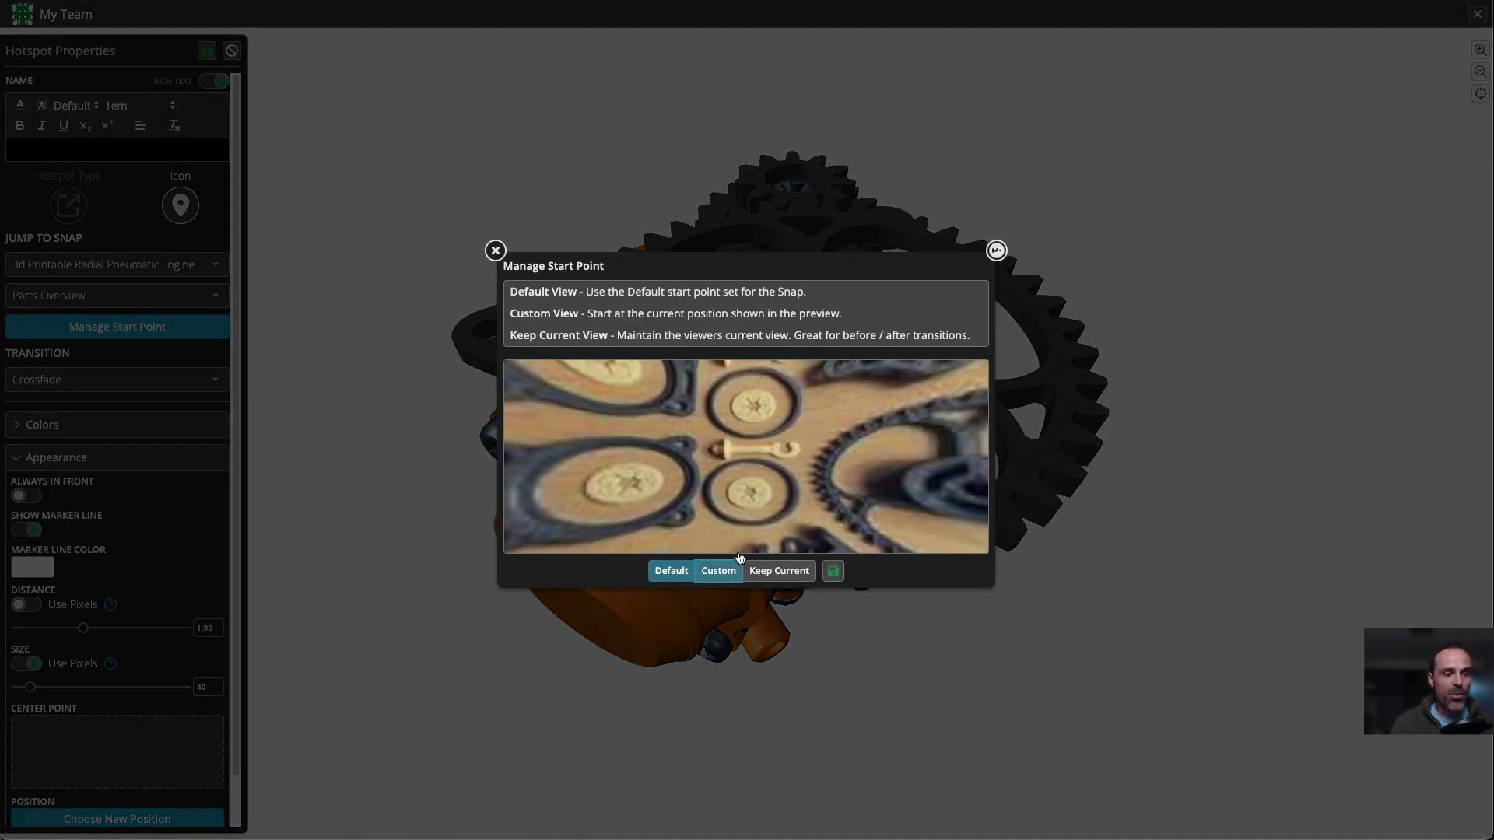
{"action": "left_click_drag", "start_coordinate": [722, 472], "coordinate": [814, 551]}
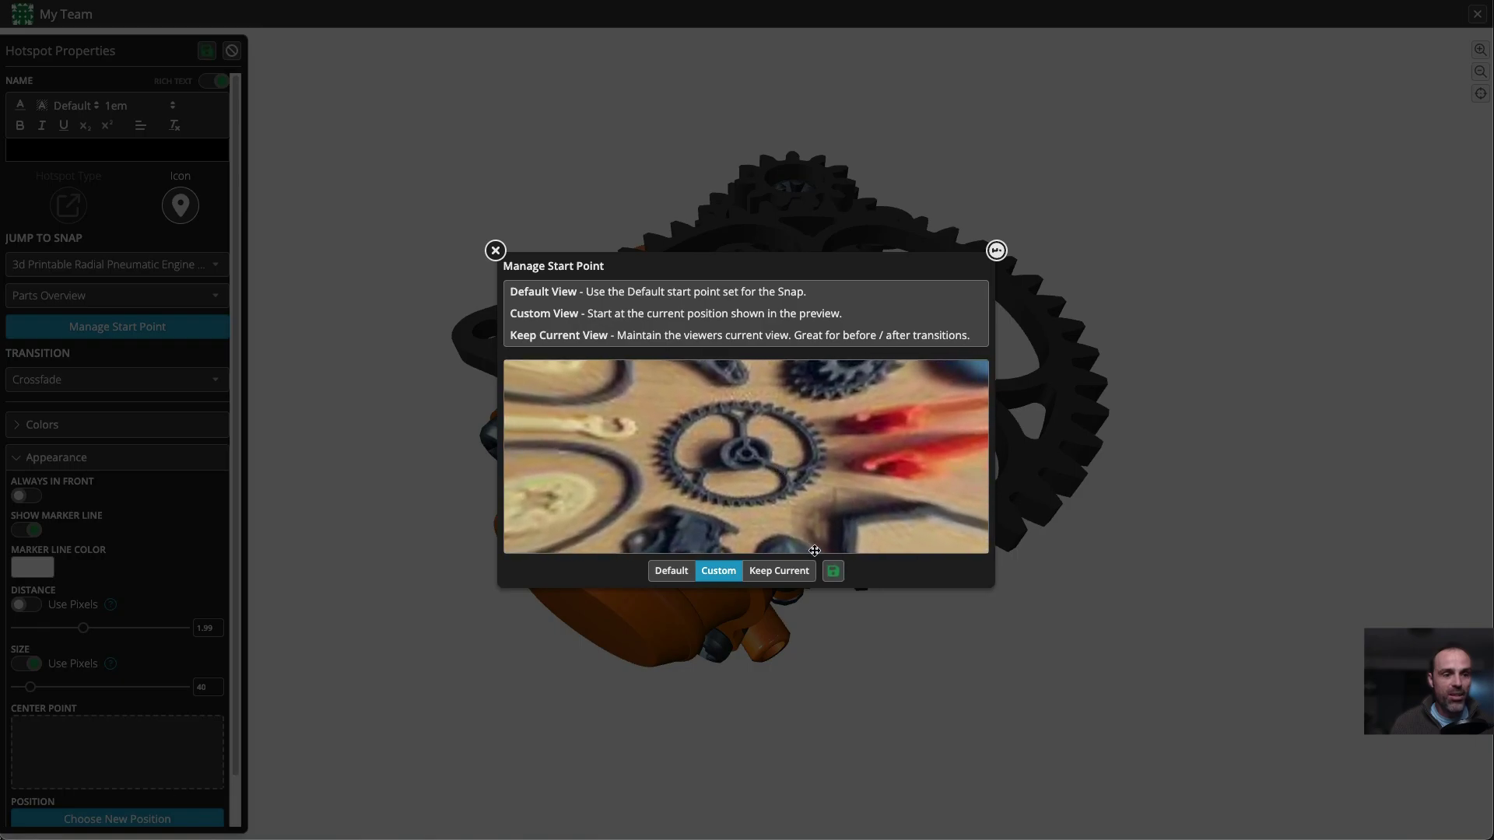
{"action": "left_click", "coordinate": [832, 572]}
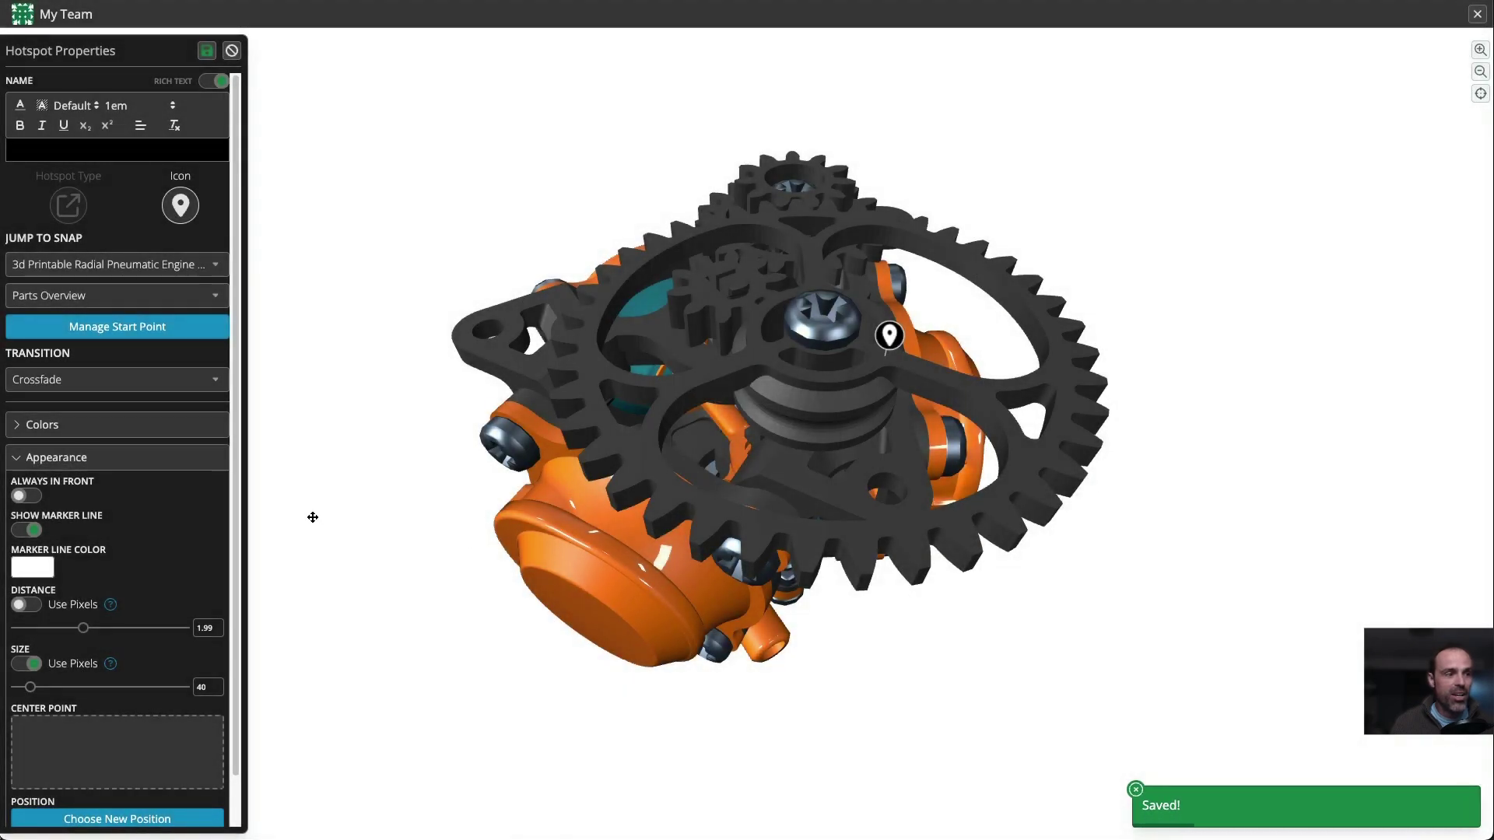
Save the first hotspot and place a second one on the lower nut at distance 2.79.
{"action": "left_click", "coordinate": [206, 51]}
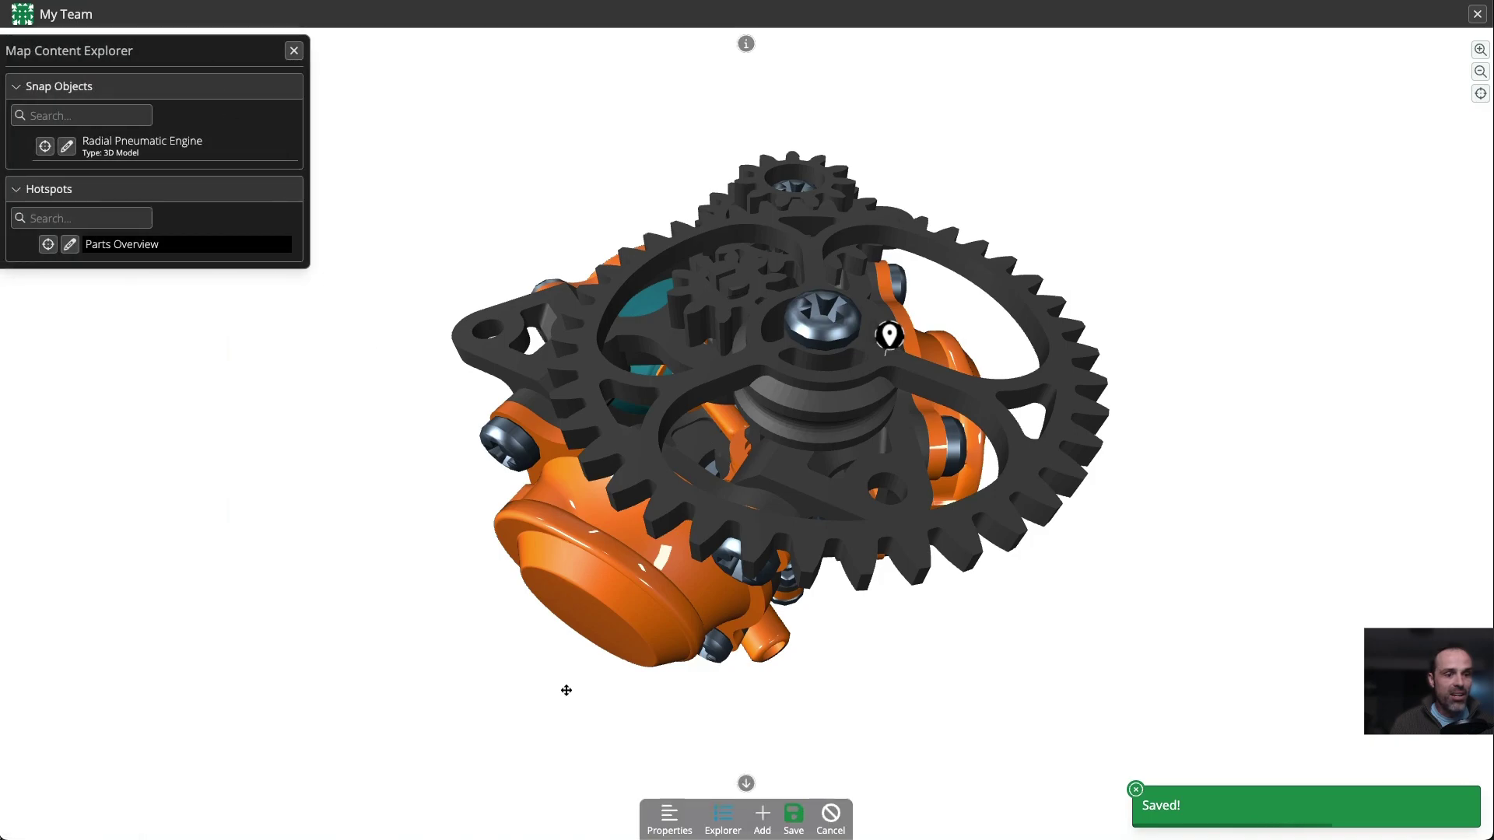
{"action": "left_click", "coordinate": [763, 814]}
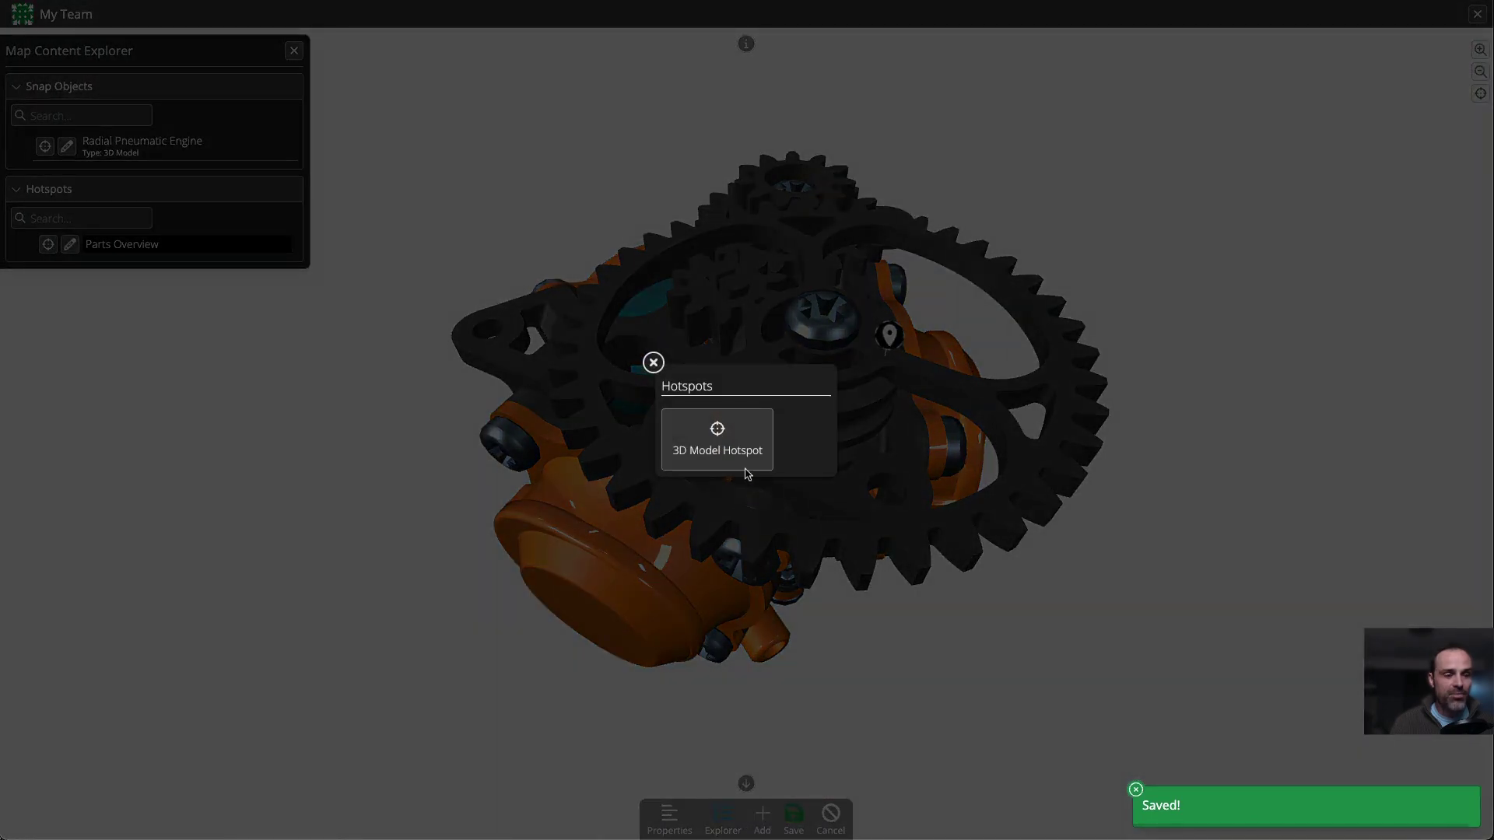
{"action": "left_click", "coordinate": [750, 430]}
{"action": "left_click_drag", "start_coordinate": [594, 517], "coordinate": [782, 646]}
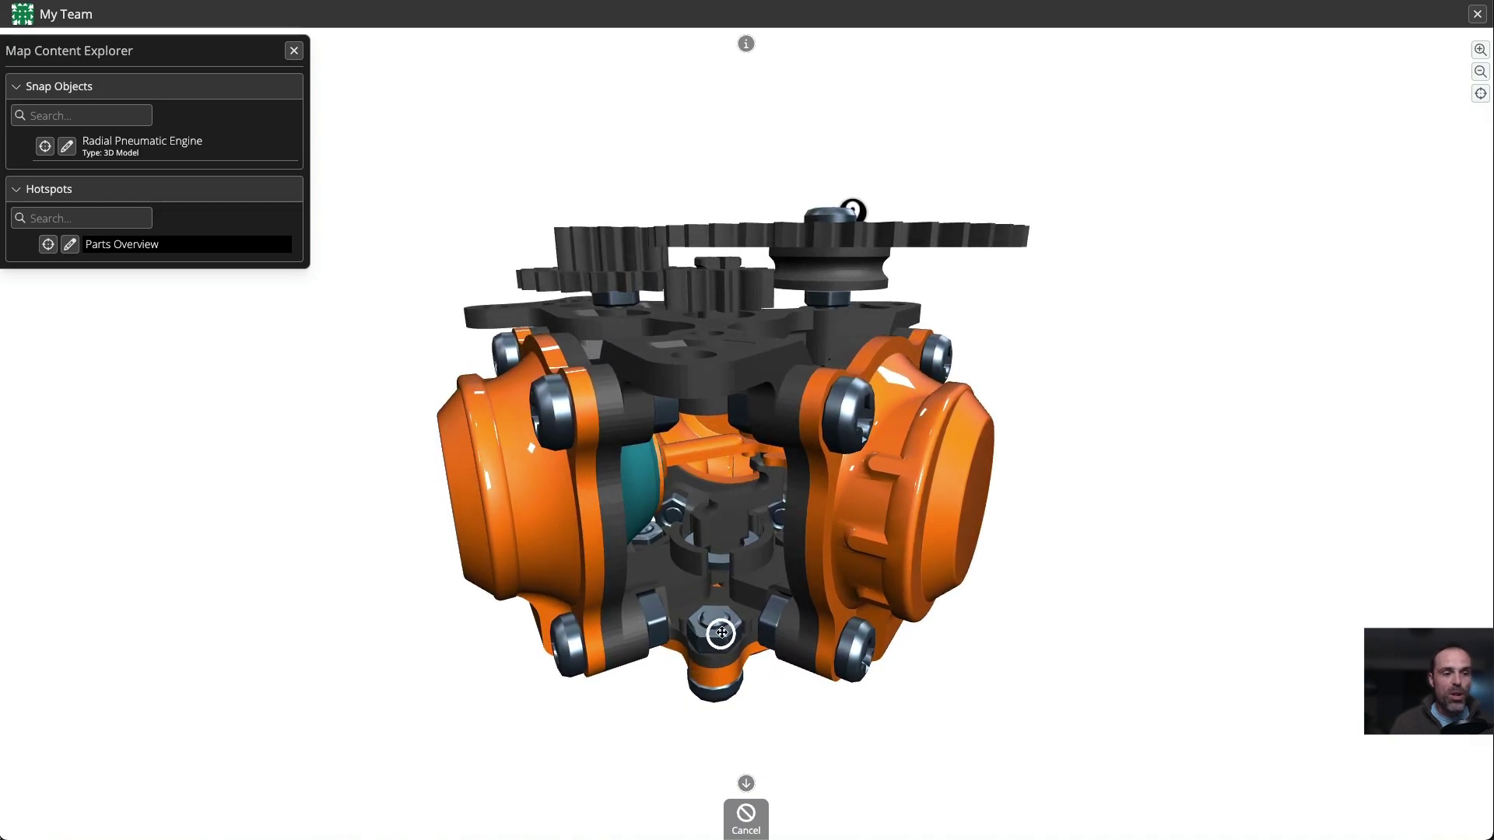
{"action": "left_click", "coordinate": [717, 620]}
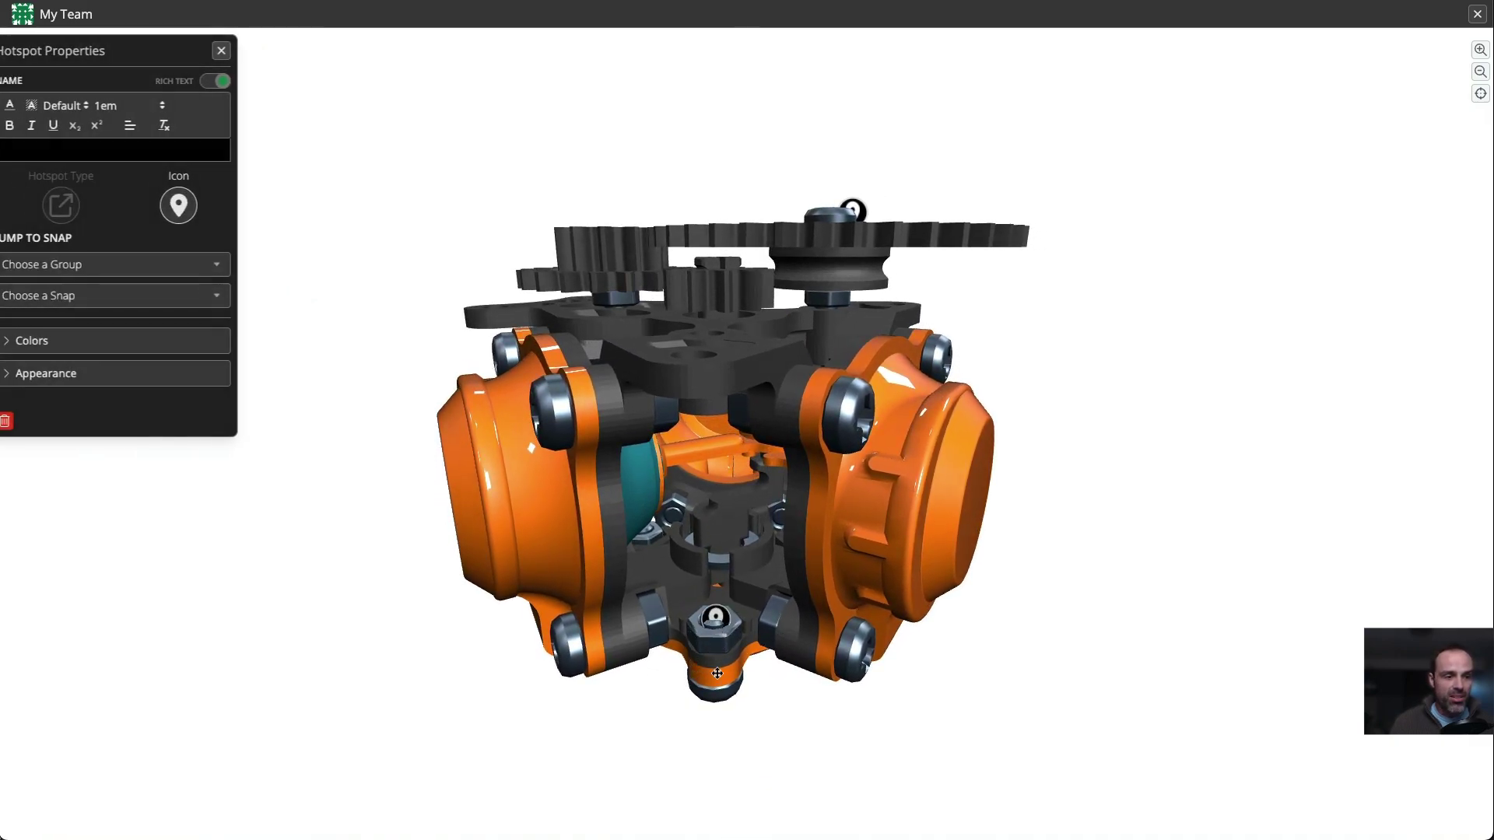
{"action": "left_click", "coordinate": [58, 375]}
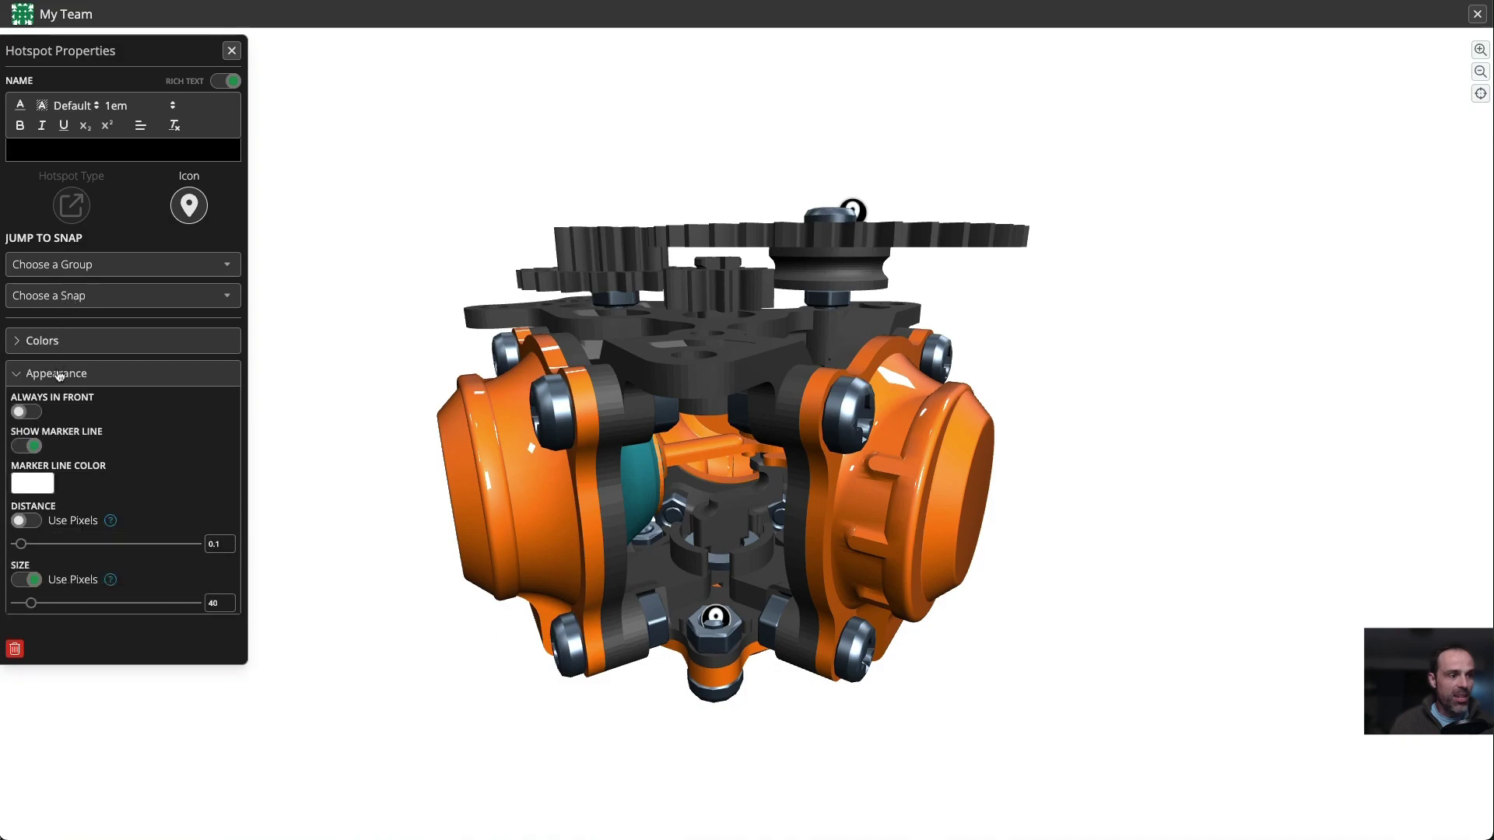
{"action": "left_click_drag", "start_coordinate": [21, 546], "coordinate": [117, 562]}
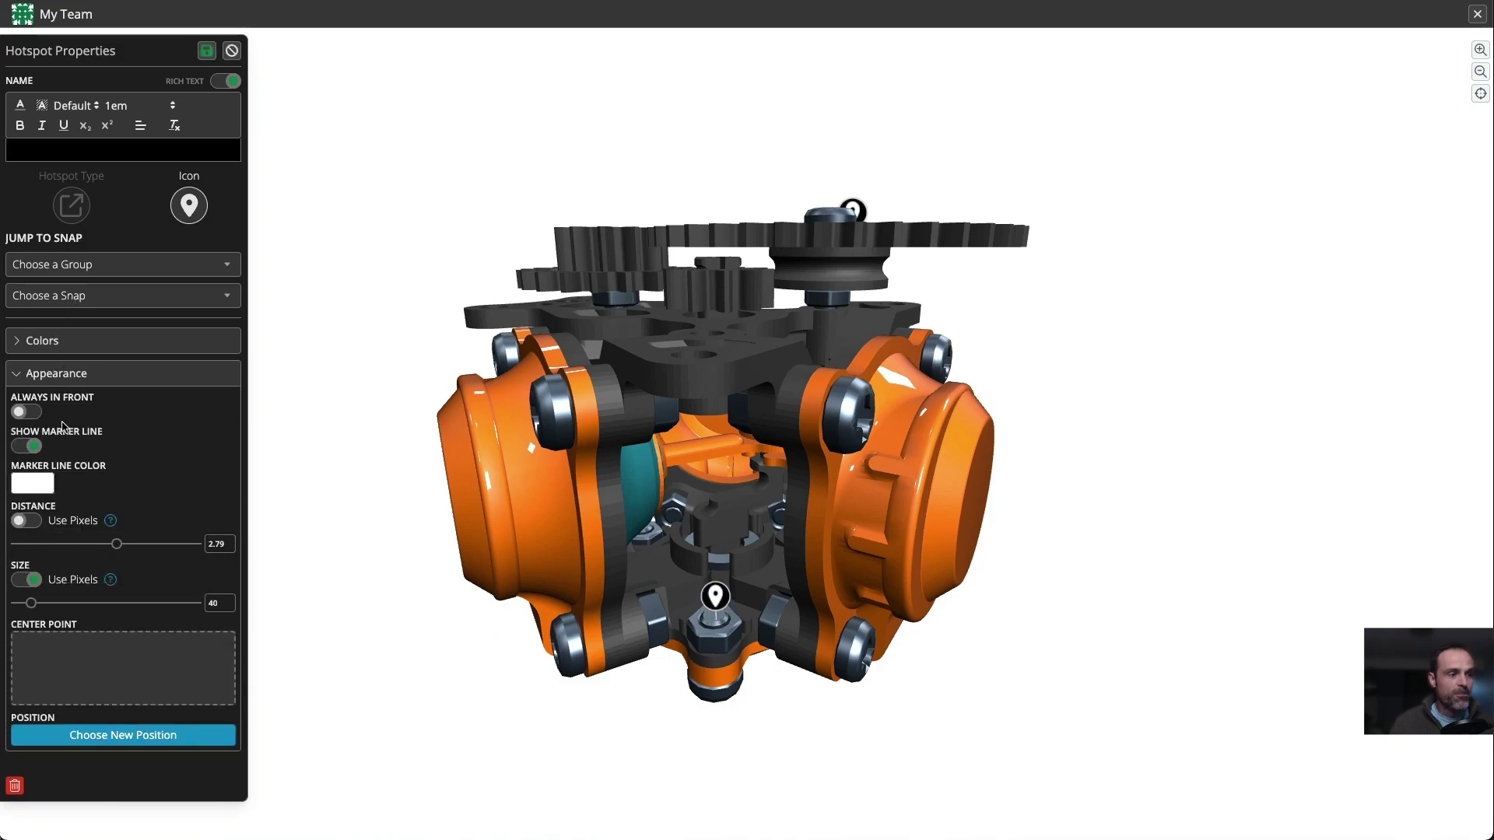
Make the second hotspot jump to the Radial Pneumatic Engine Group's Parts Overview snap.
{"action": "left_click", "coordinate": [72, 263]}
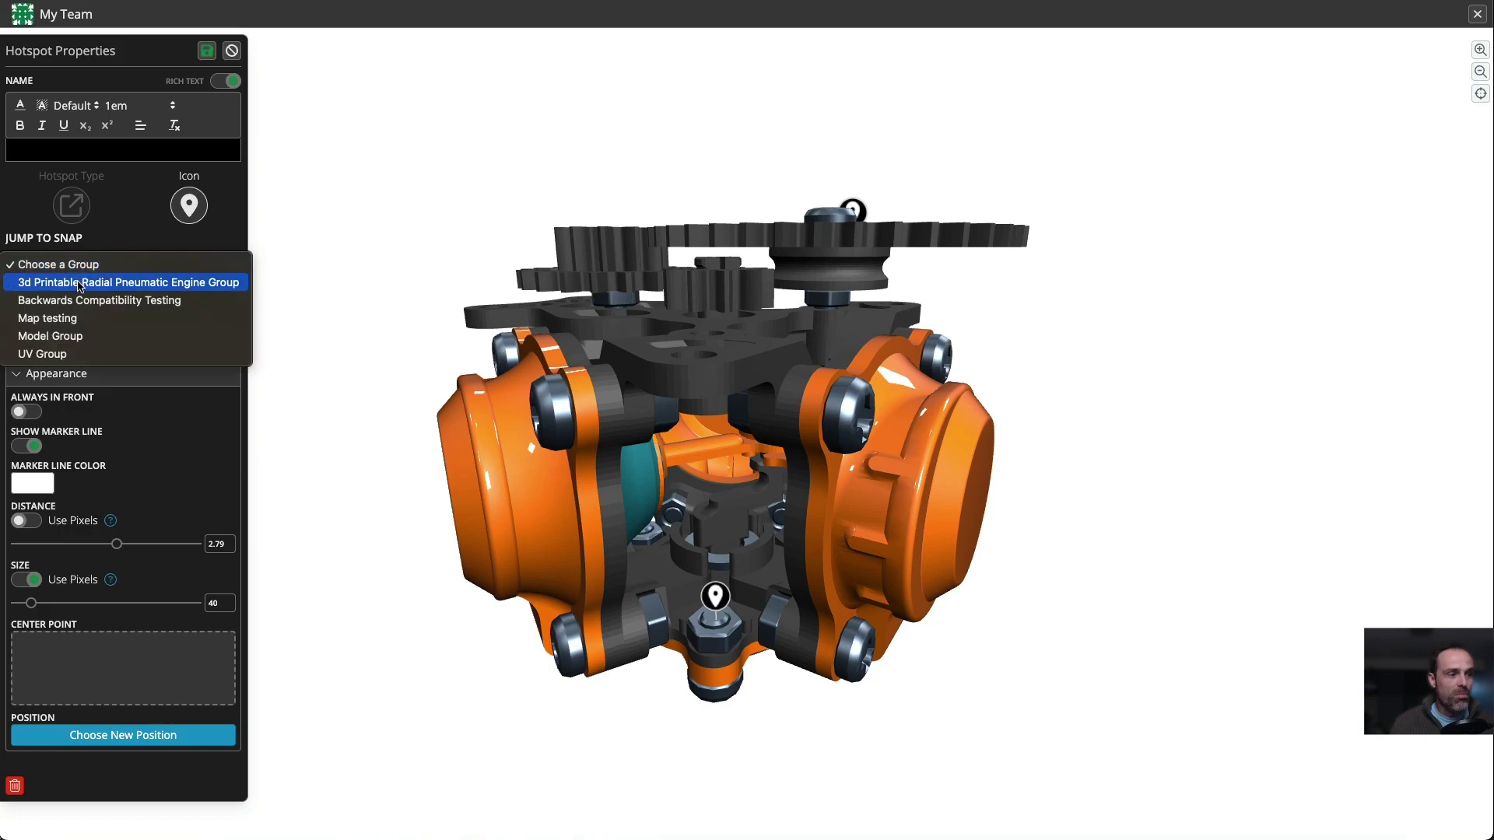
{"action": "left_click", "coordinate": [75, 280]}
{"action": "left_click", "coordinate": [81, 296]}
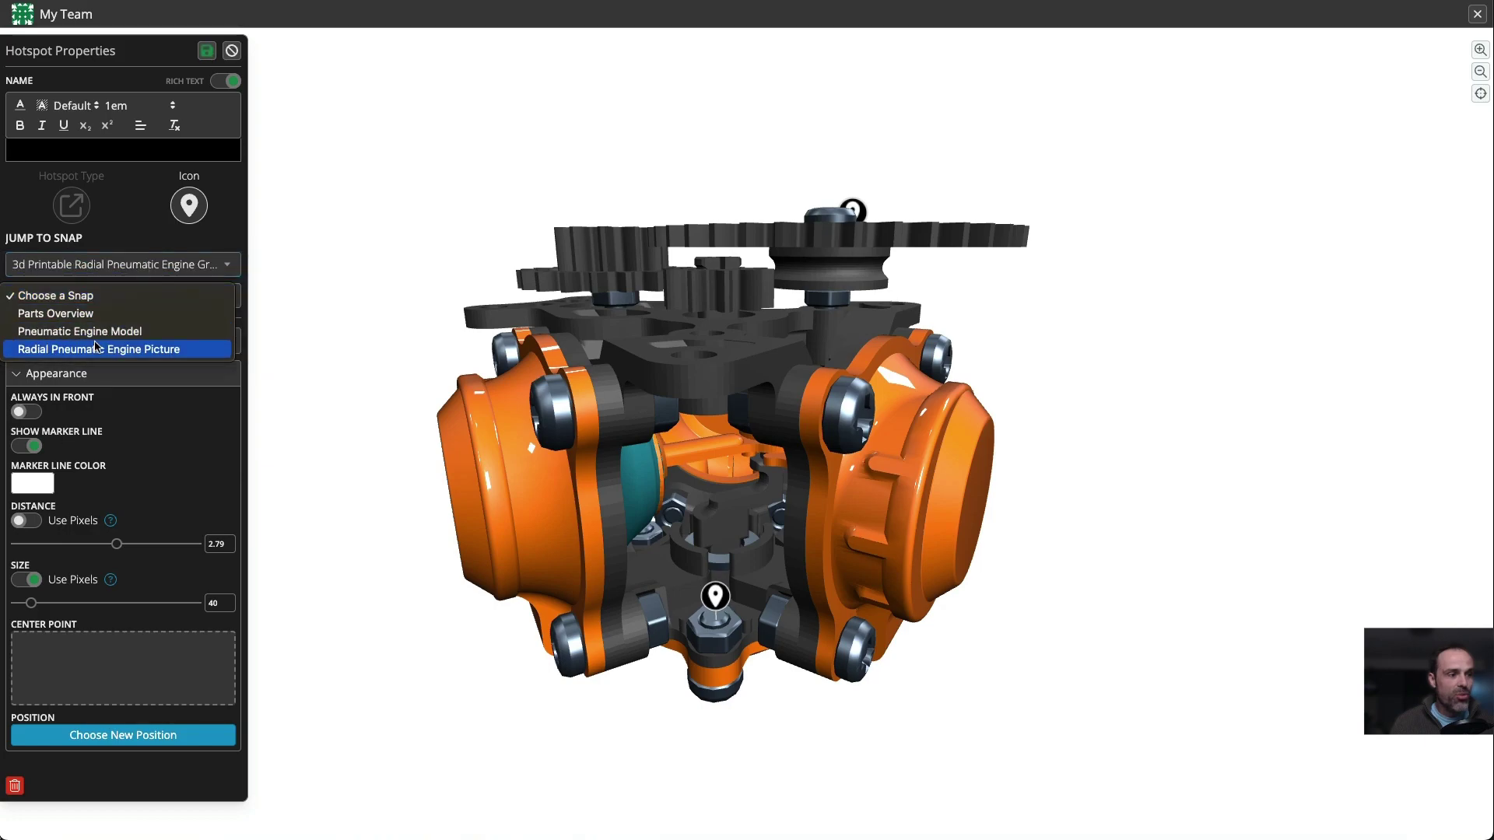
{"action": "left_click", "coordinate": [97, 314]}
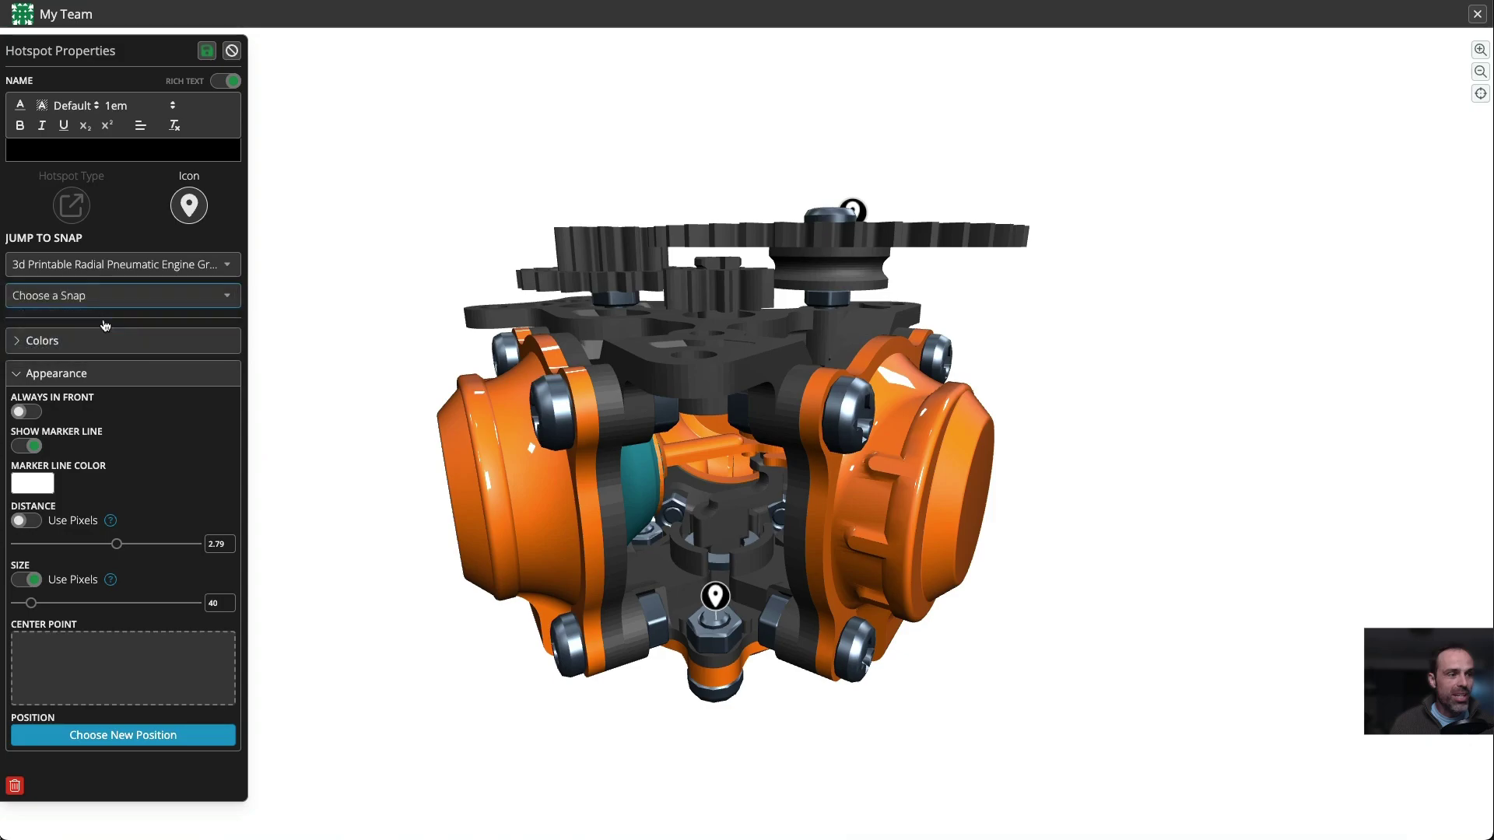
Set a custom start point for the jump framed on the screws.
{"action": "left_click", "coordinate": [104, 327]}
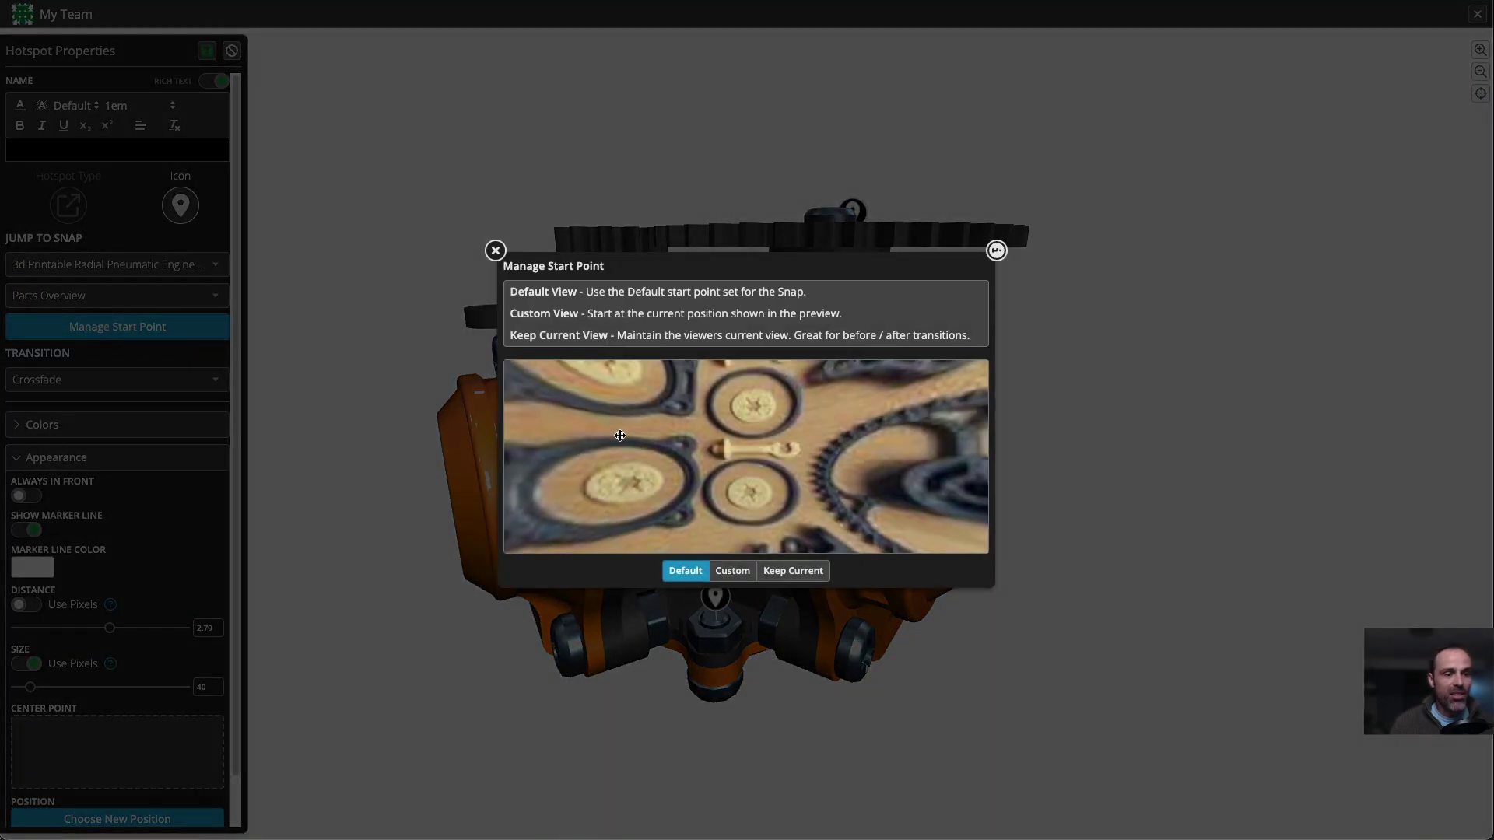
{"action": "left_click", "coordinate": [733, 570]}
{"action": "left_click_drag", "start_coordinate": [739, 544], "coordinate": [765, 479]}
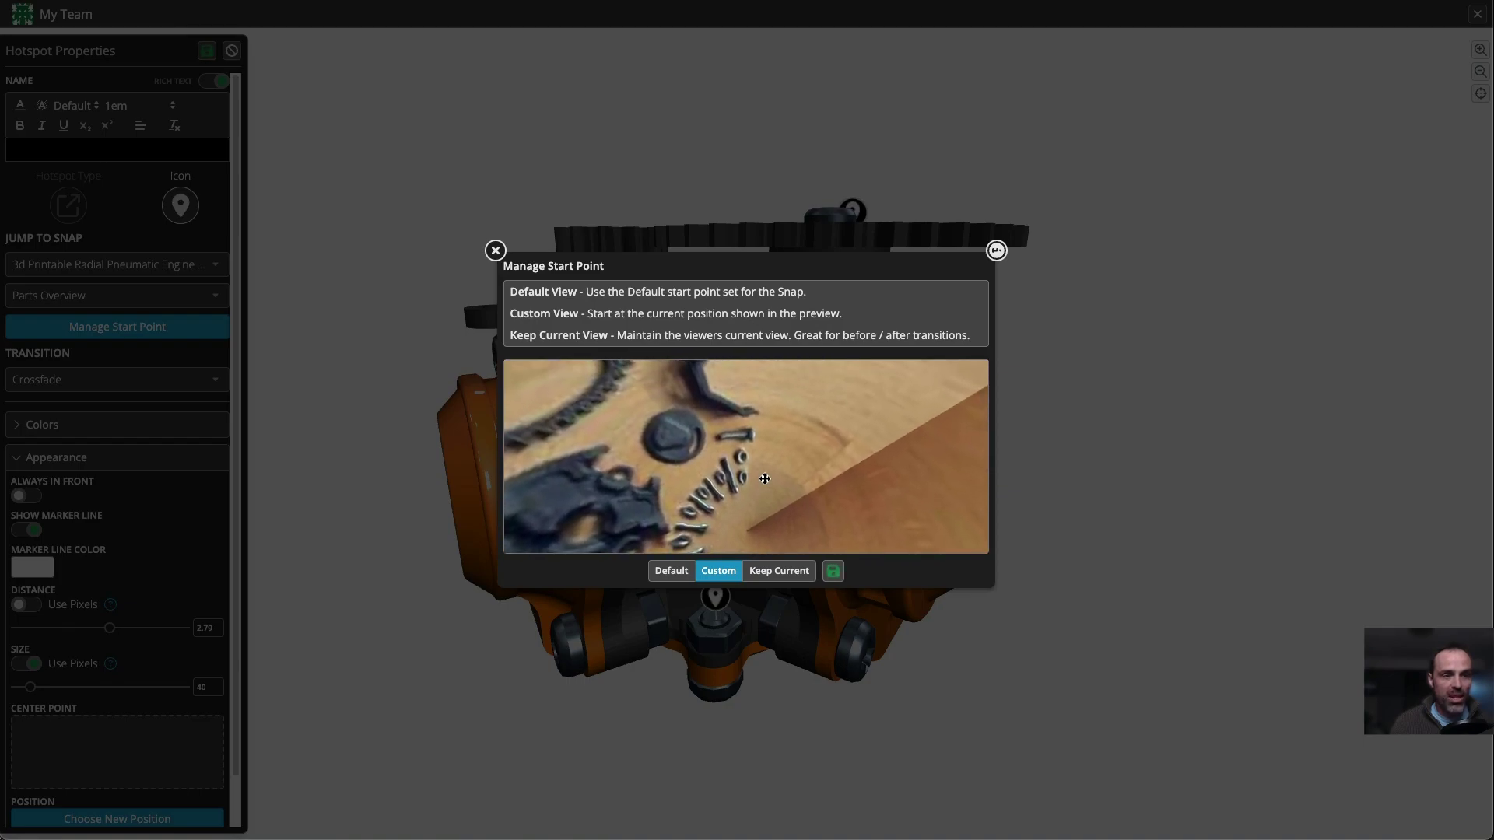
{"action": "left_click", "coordinate": [834, 571]}
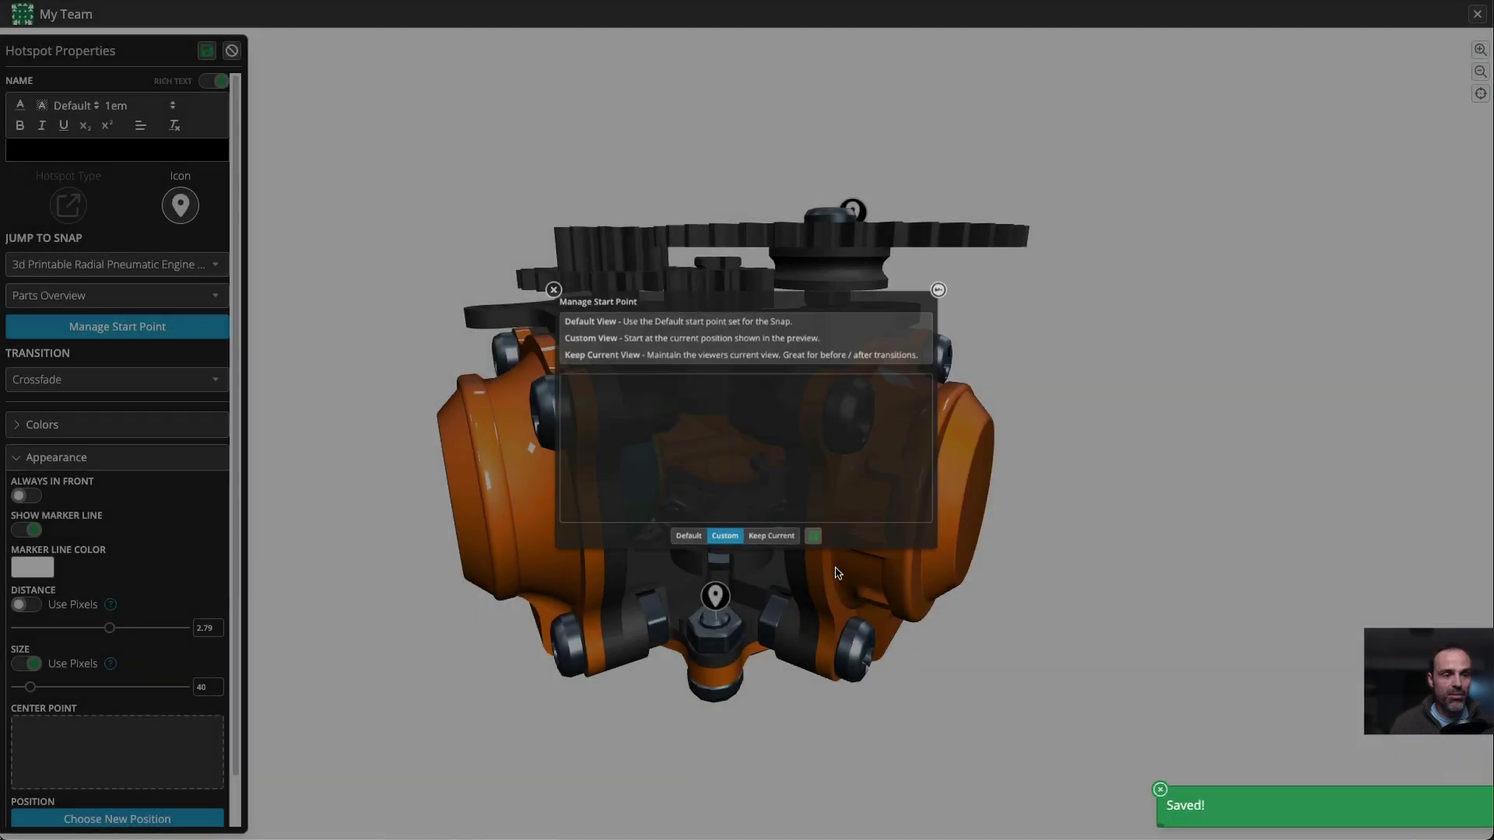
Save the hotspot and engine map, close the editor, and open the Parts Overview snap.
{"action": "left_click", "coordinate": [207, 52]}
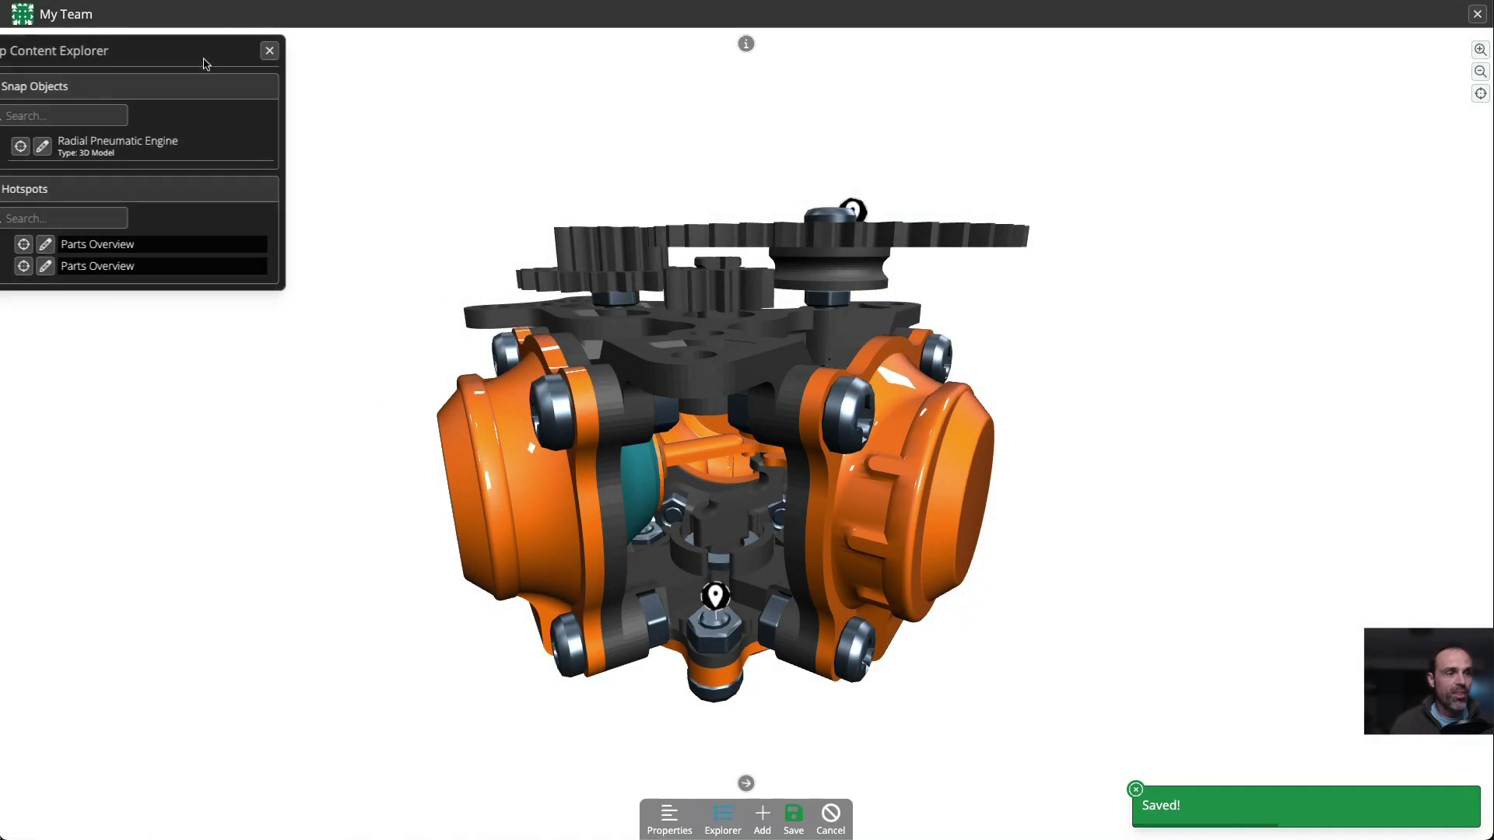
{"action": "left_click", "coordinate": [792, 813]}
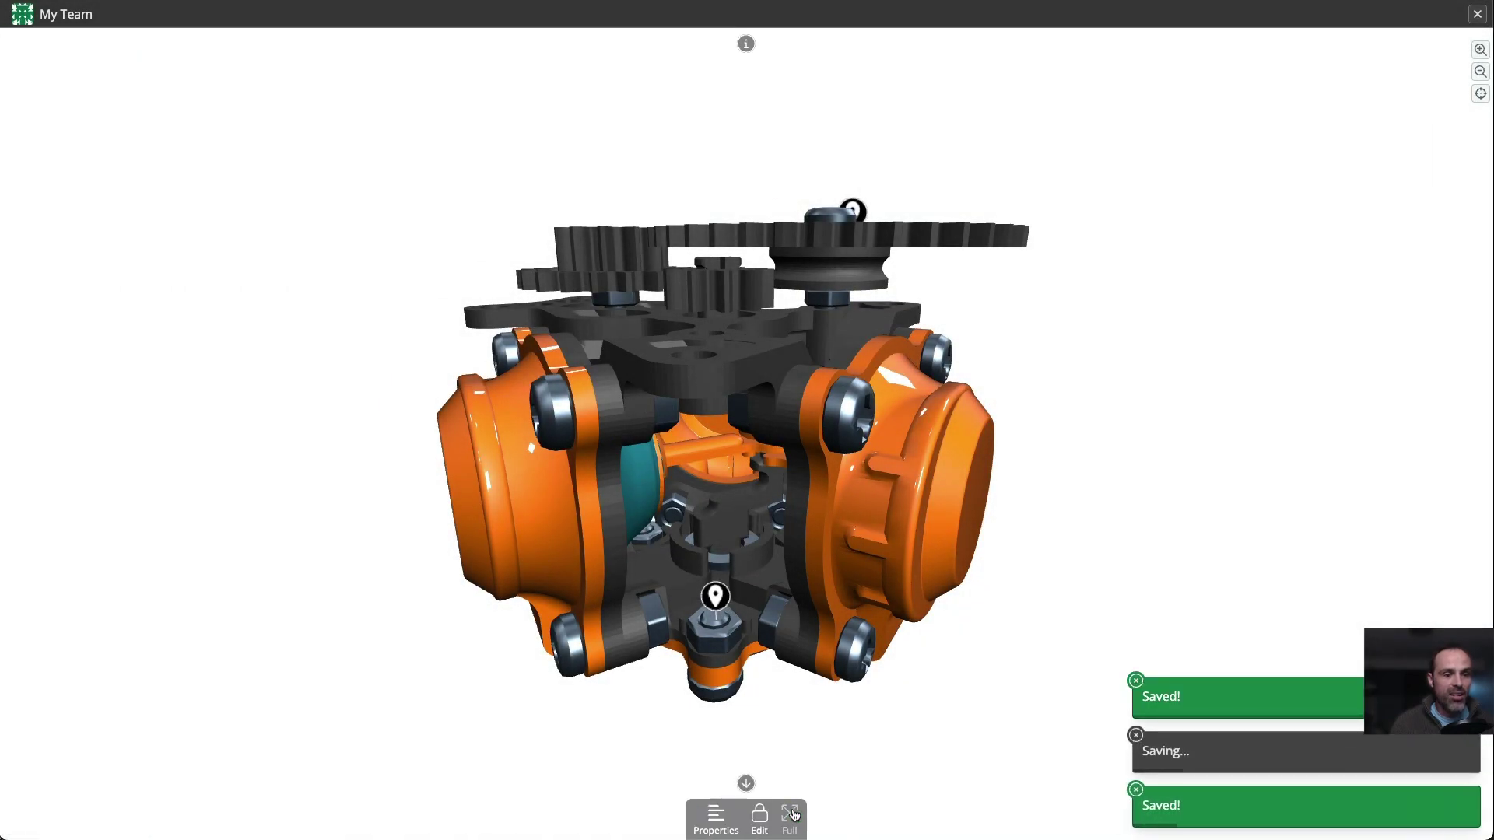
{"action": "left_click", "coordinate": [1478, 14]}
{"action": "left_click", "coordinate": [820, 141]}
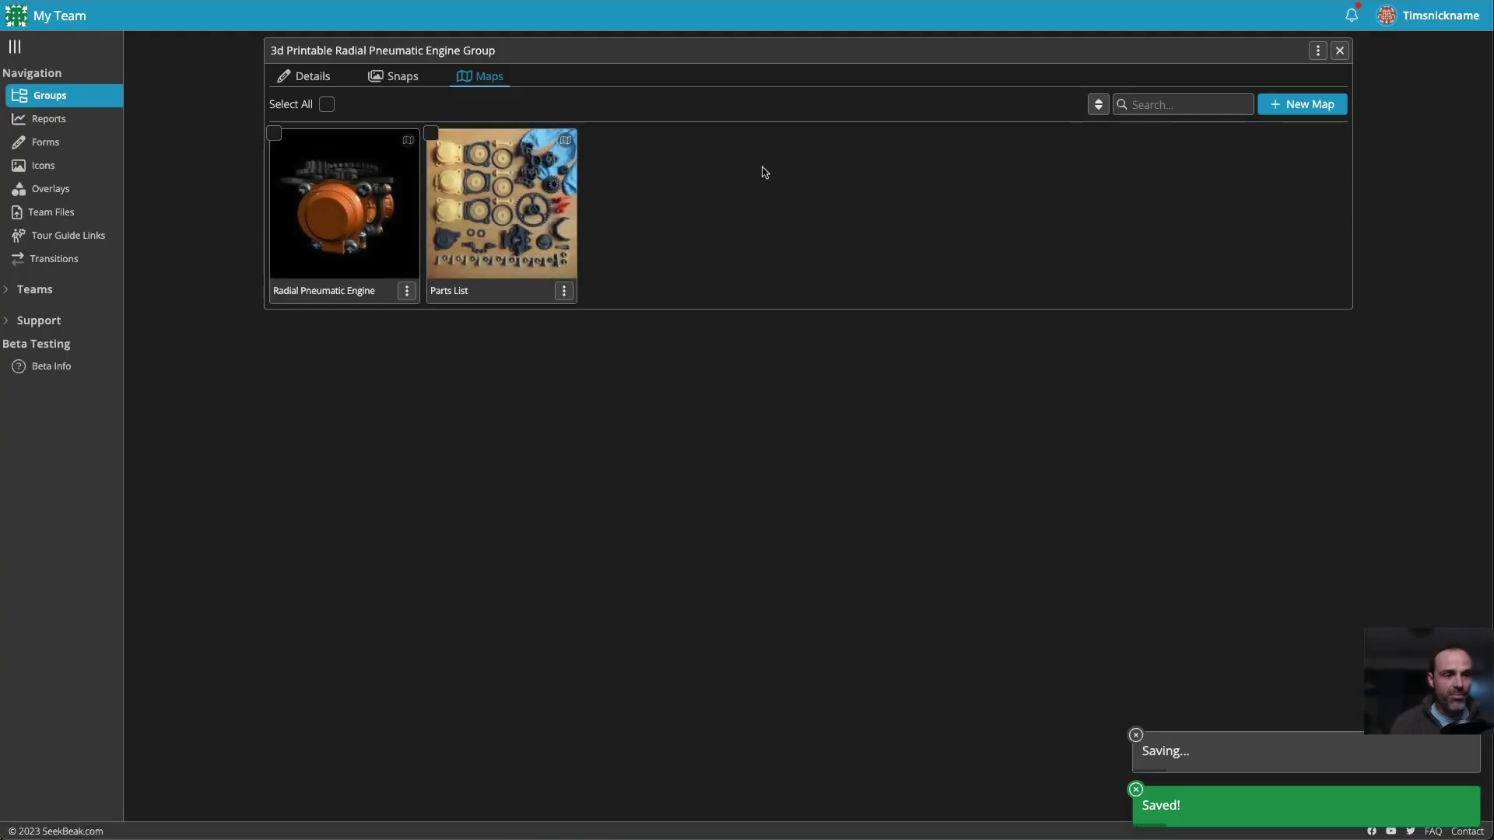
{"action": "left_click", "coordinate": [395, 75]}
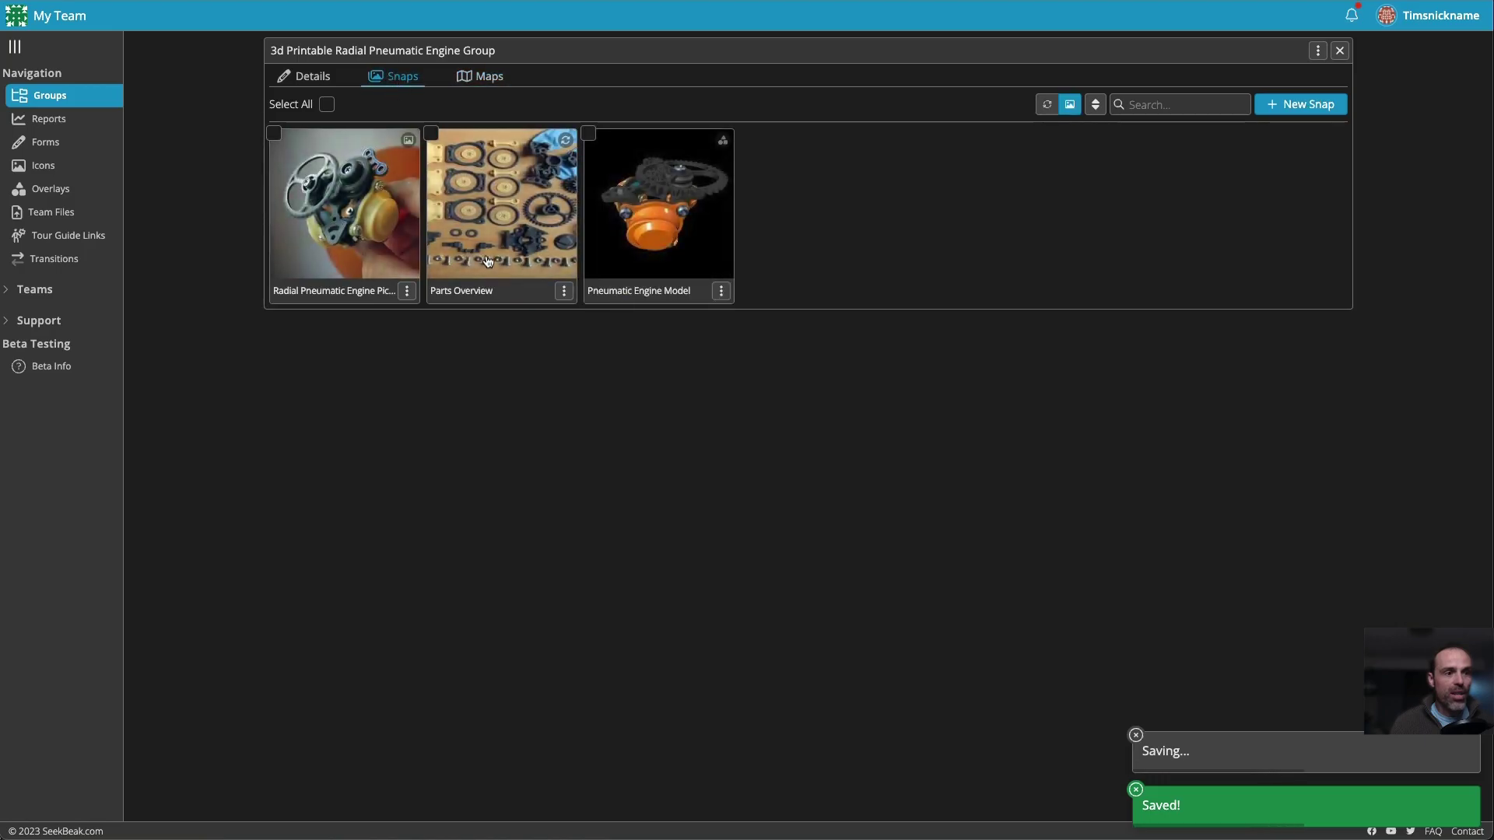
{"action": "left_click", "coordinate": [510, 214]}
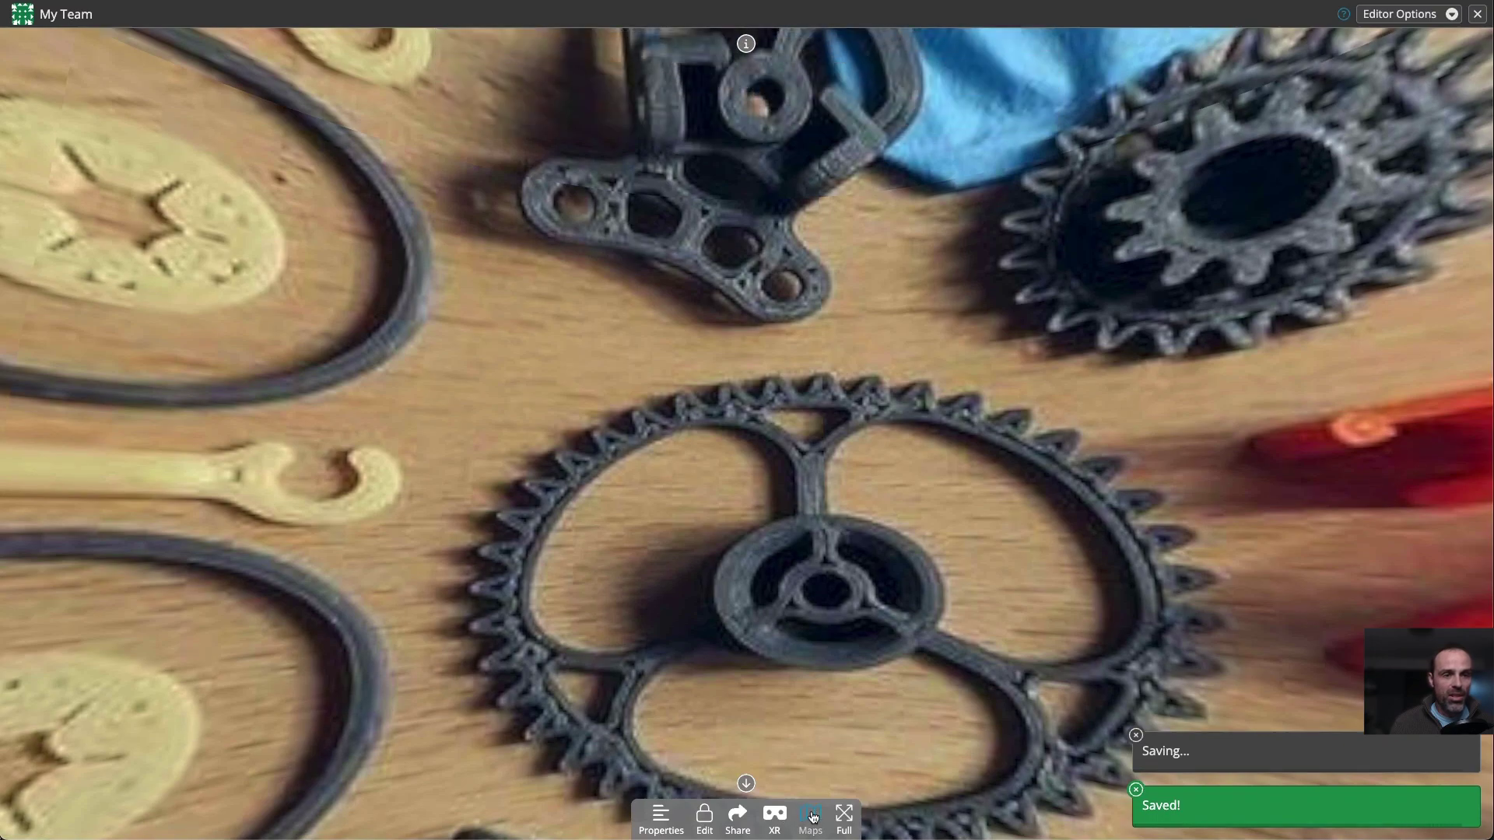
Overlay the engine map on Parts Overview and test the screws and large gear hotspot jumps.
{"action": "left_click", "coordinate": [813, 817]}
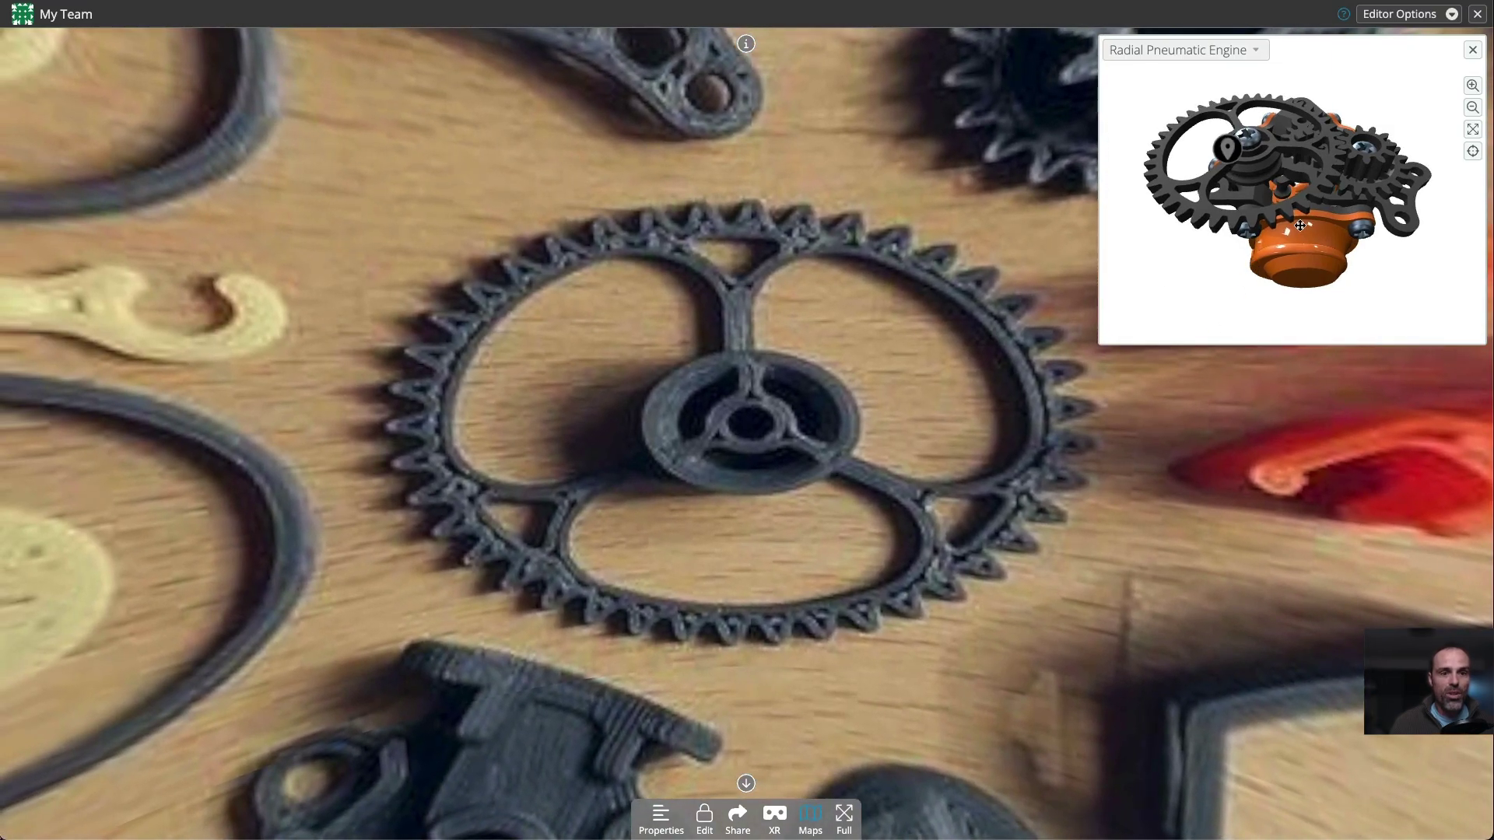
{"action": "left_click_drag", "start_coordinate": [1300, 226], "coordinate": [1333, 202]}
{"action": "left_click", "coordinate": [1307, 247]}
{"action": "left_click", "coordinate": [1293, 90]}
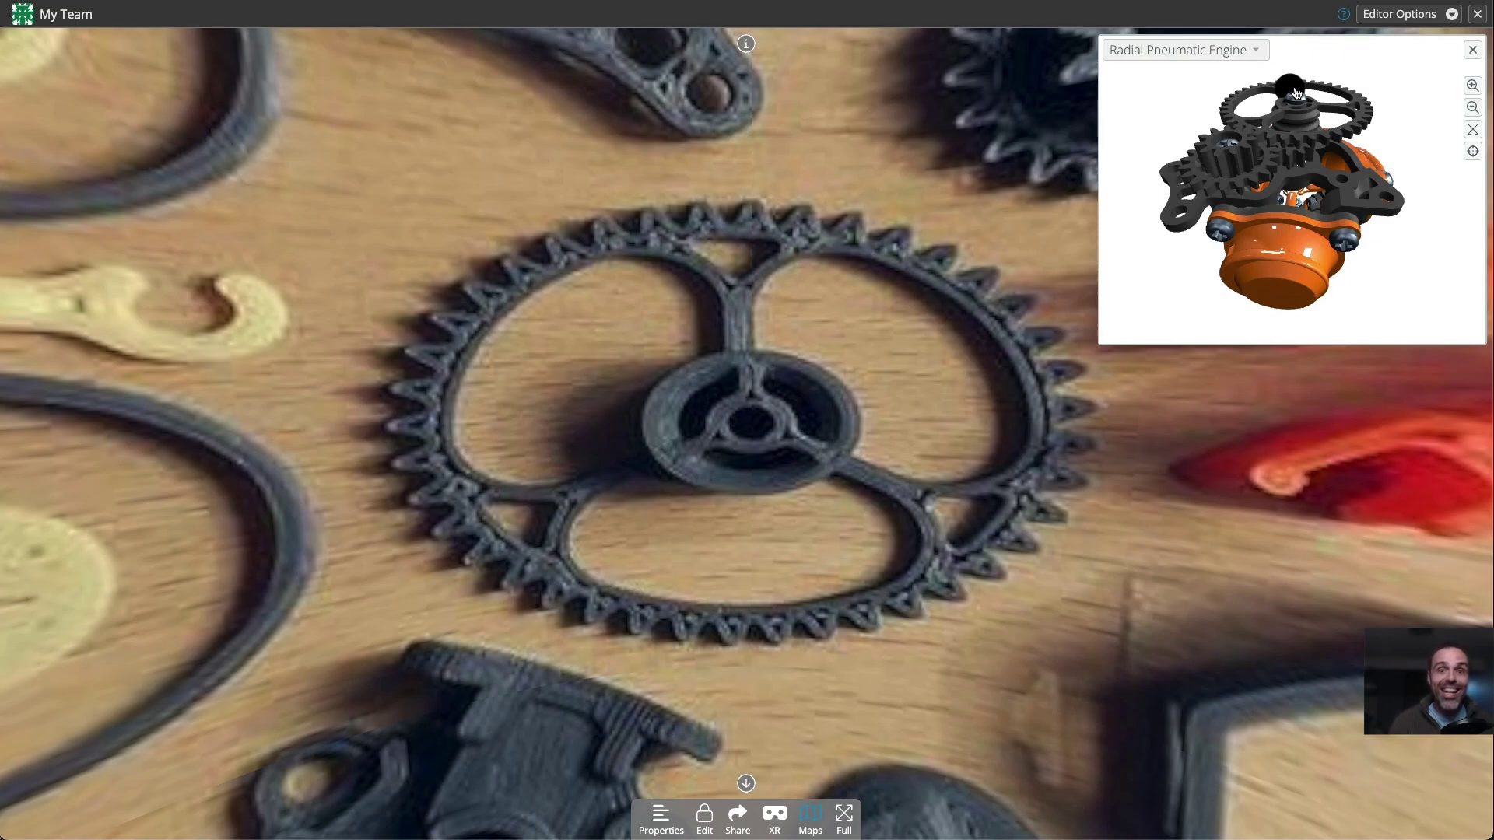
{"action": "left_click_drag", "start_coordinate": [1296, 94], "coordinate": [1253, 182]}
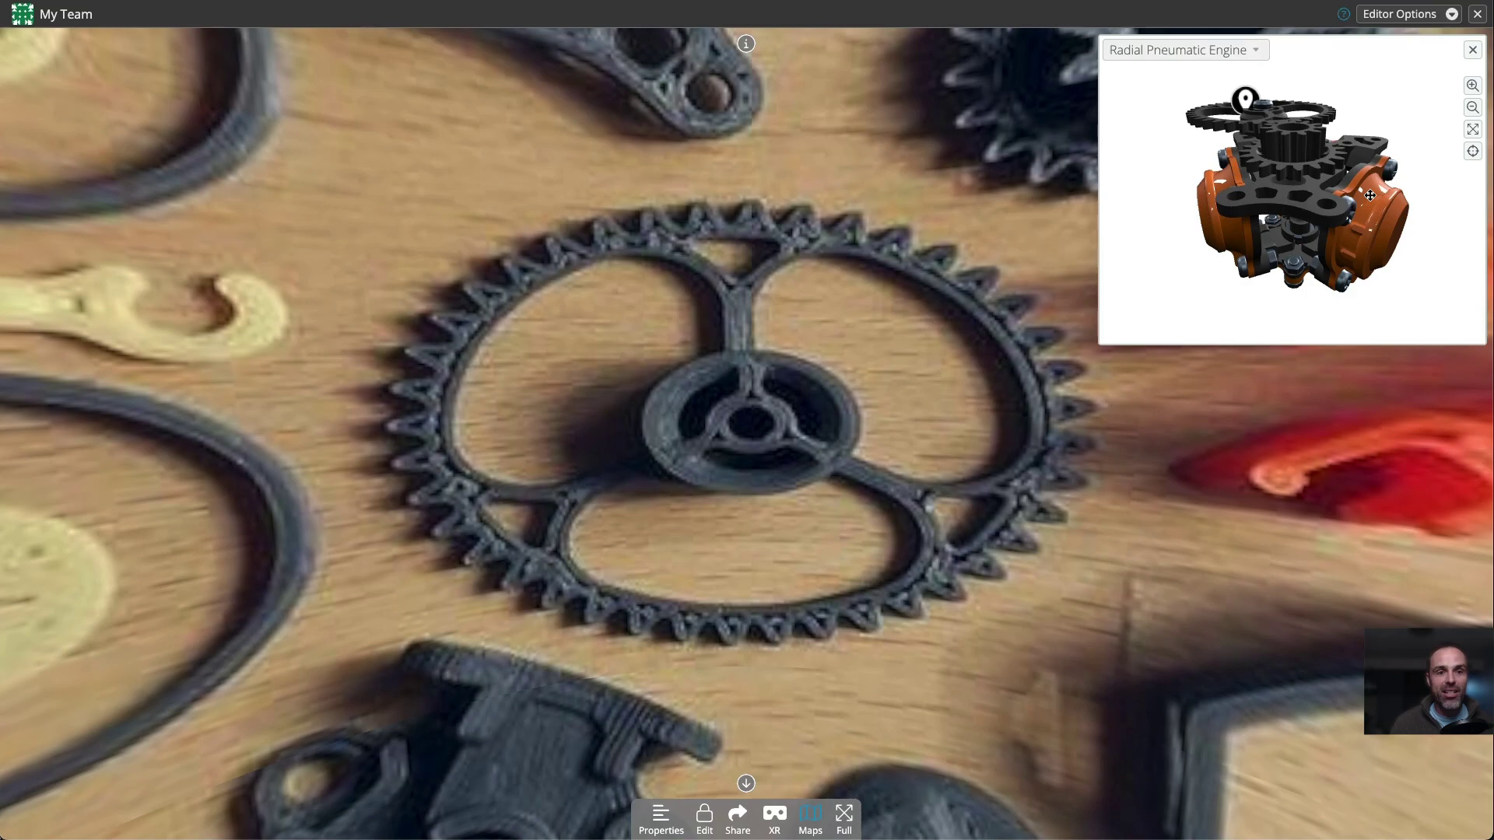
{"action": "left_click_drag", "start_coordinate": [1370, 195], "coordinate": [1269, 249]}
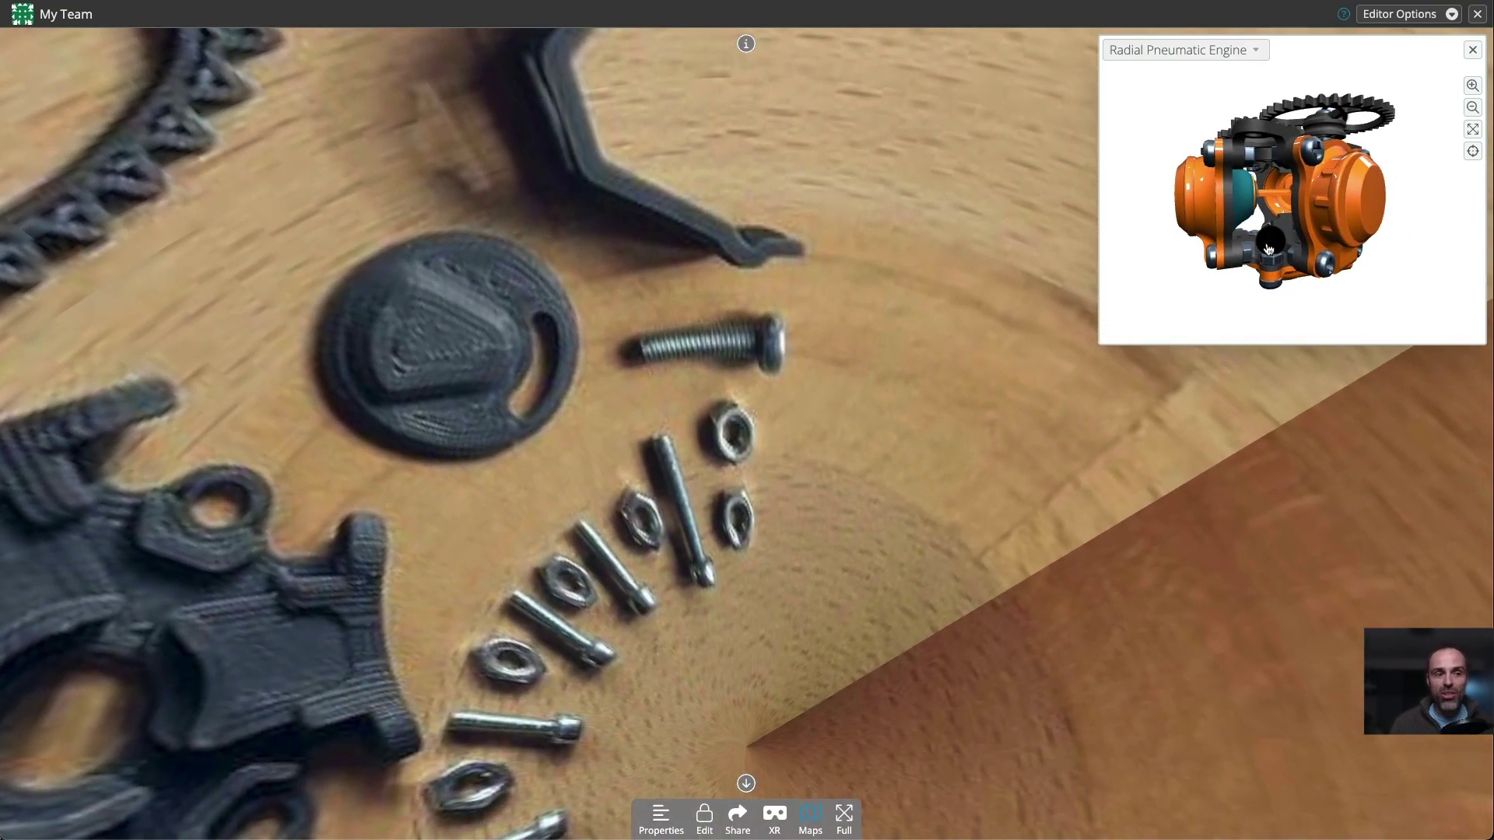
{"action": "left_click", "coordinate": [1268, 247]}
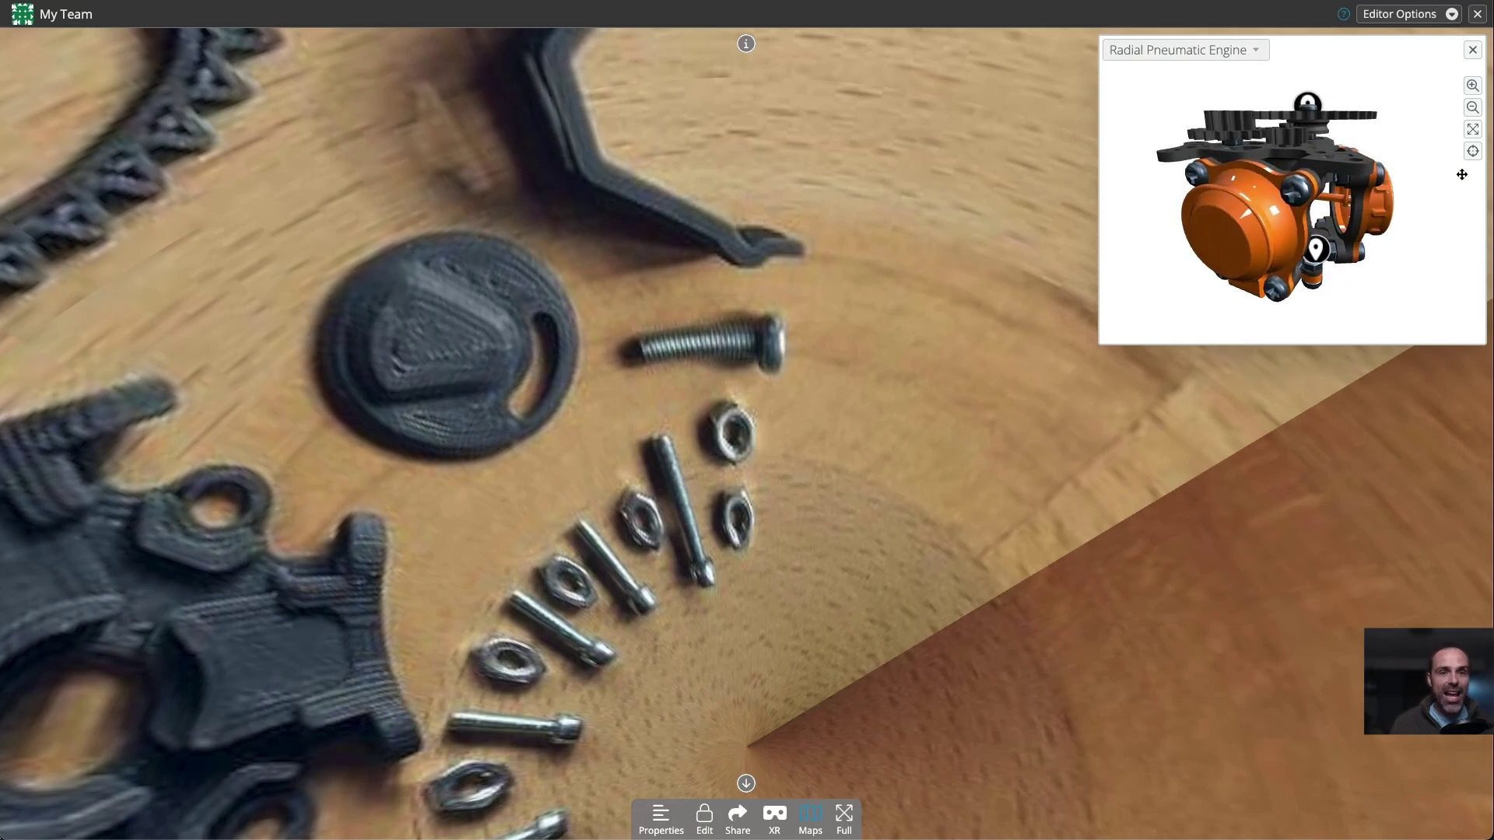
{"action": "left_click", "coordinate": [1473, 129]}
Use the enlarged model's gear hotspot to jump the photo to the large gear.
{"action": "left_click_drag", "start_coordinate": [756, 318], "coordinate": [642, 440]}
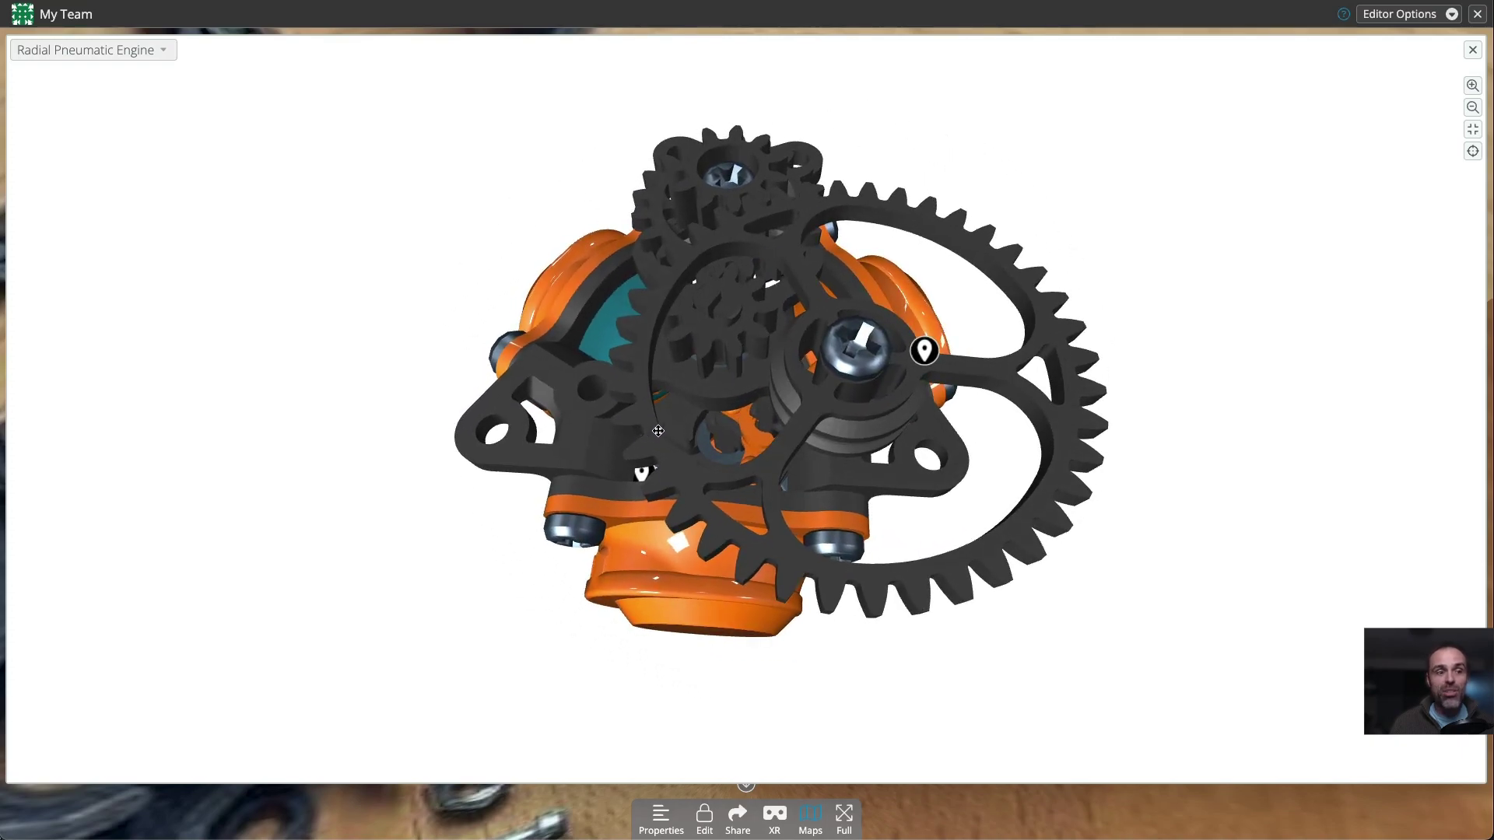
{"action": "left_click", "coordinate": [924, 351]}
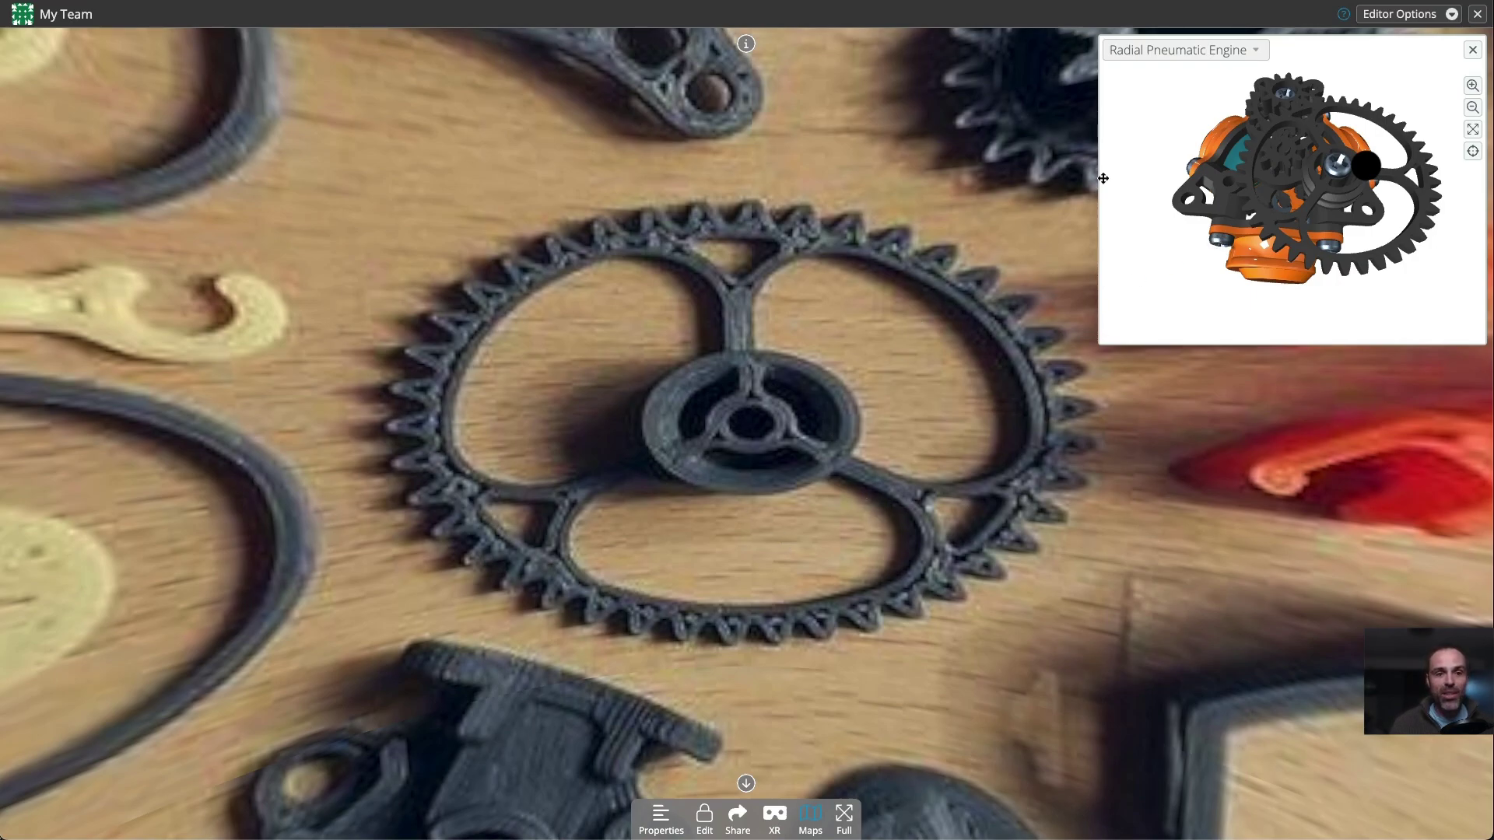
{"action": "left_click_drag", "start_coordinate": [1271, 221], "coordinate": [1245, 148]}
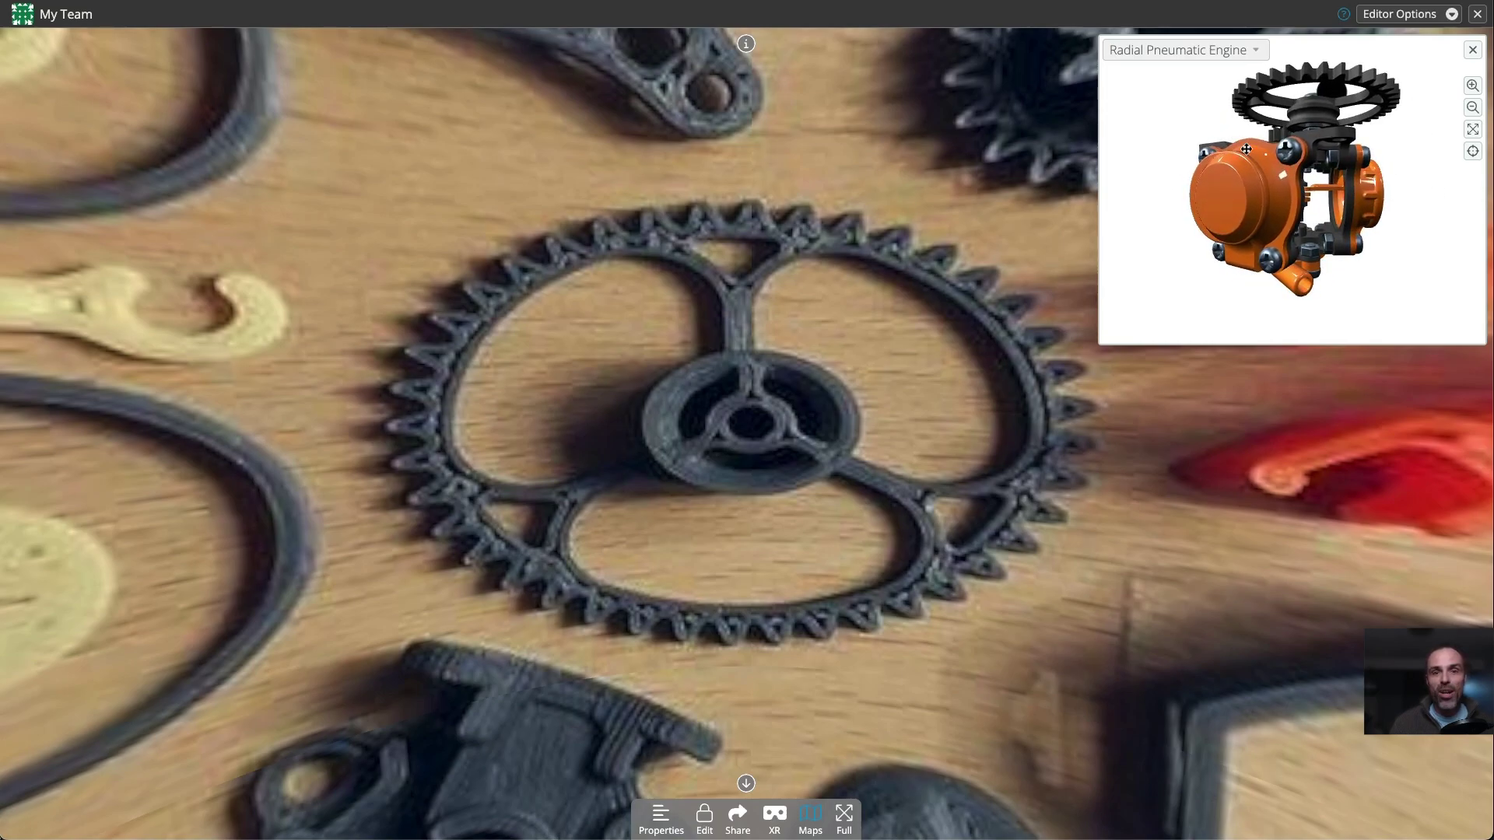